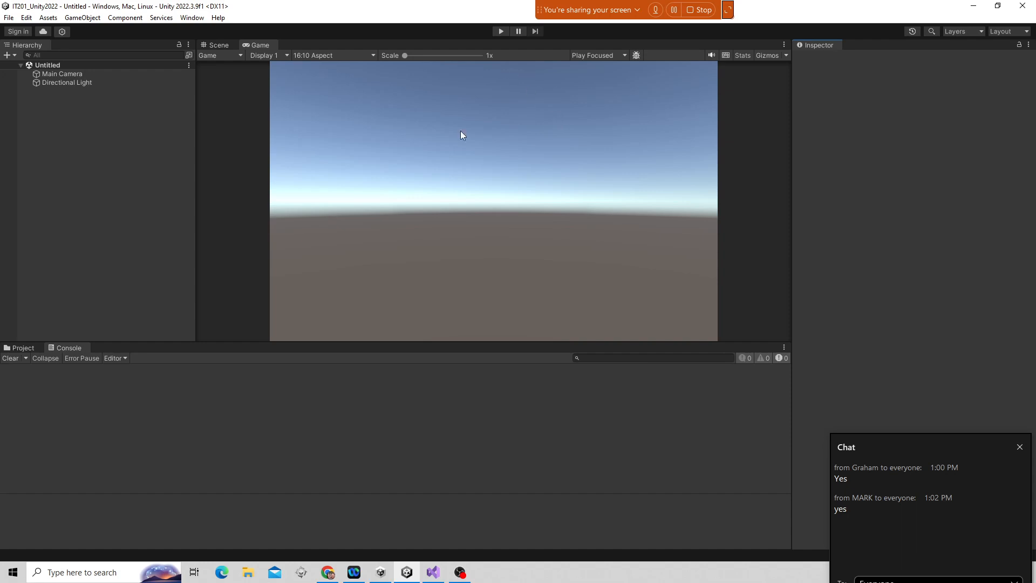
# Browse the project's Assets folder and switch to the Scene view.
pyautogui.click(23, 348)
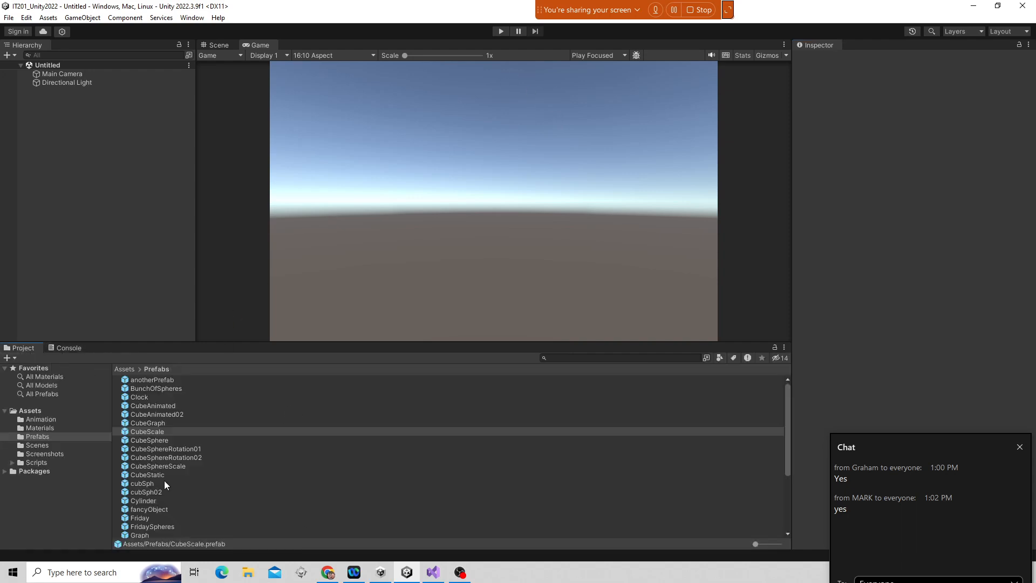
pyautogui.click(35, 412)
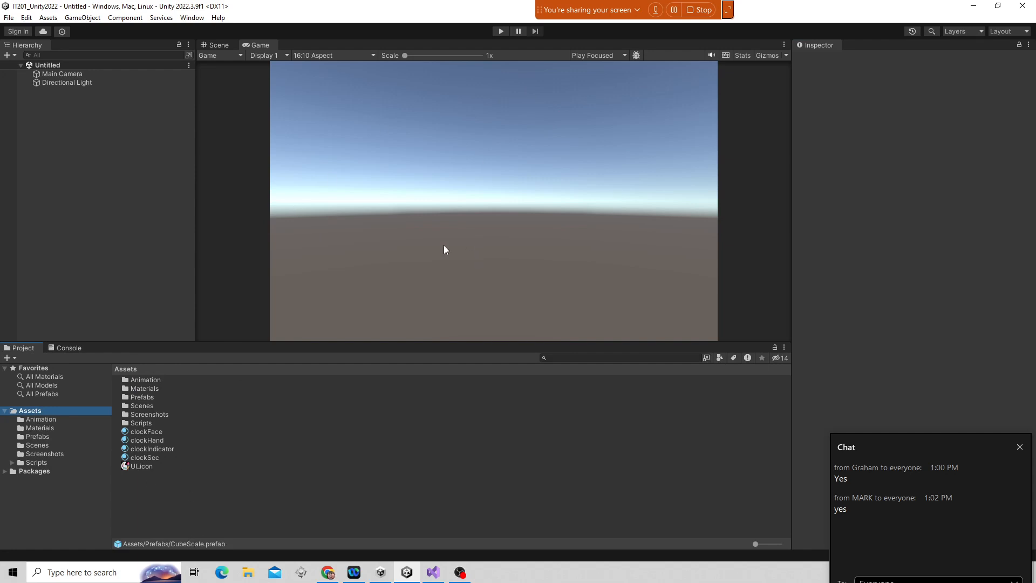
pyautogui.click(219, 45)
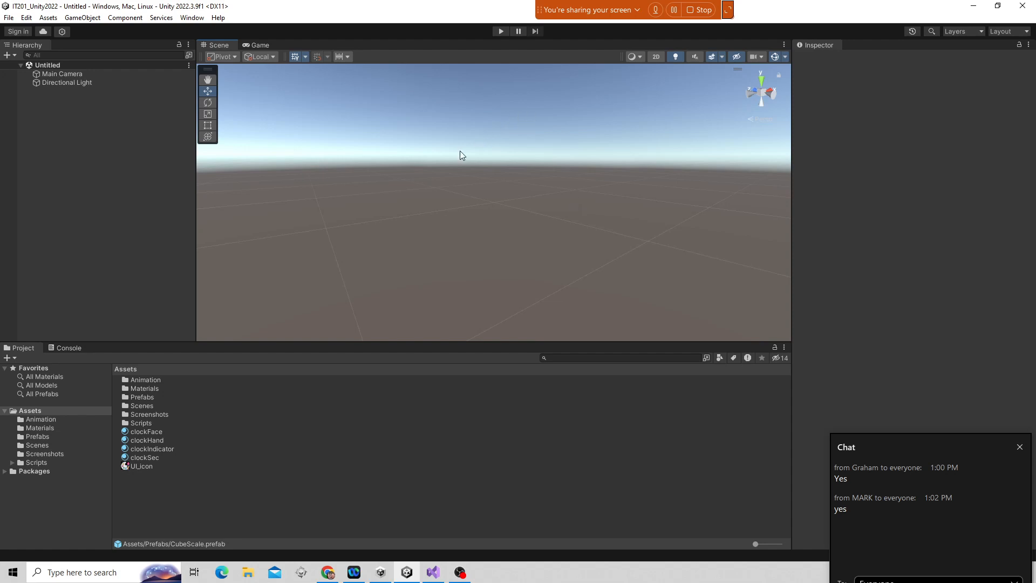
pyautogui.moveTo(460, 155); pyautogui.dragTo(498, 213, button='right')
pyautogui.moveTo(674, 228); pyautogui.dragTo(803, 113, button='right')
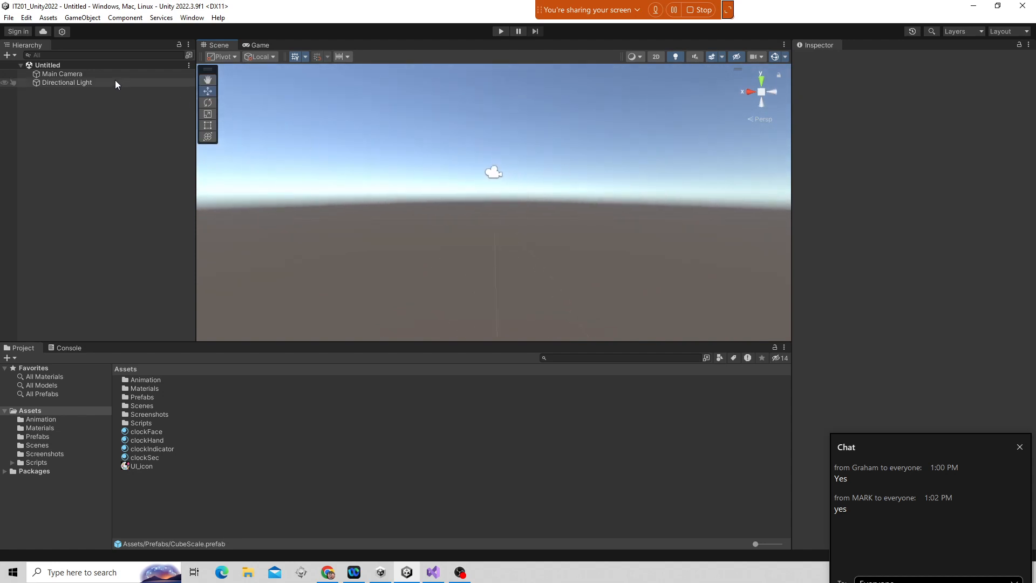
# Inspect the properties of the Main Camera and the Directional Light.
pyautogui.click(79, 73)
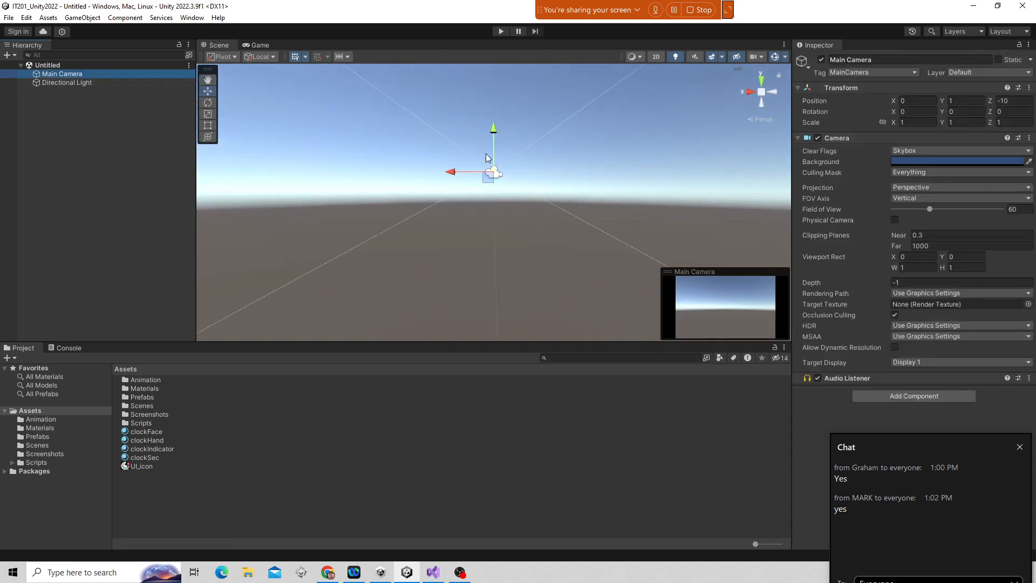
pyautogui.click(62, 81)
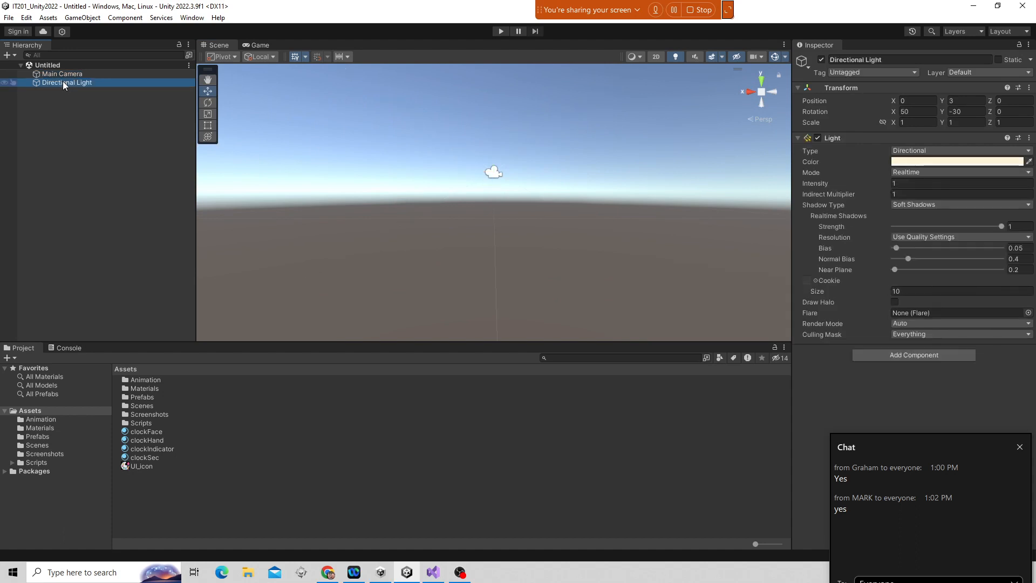
pyautogui.moveTo(546, 196); pyautogui.dragTo(630, 308, button='right')
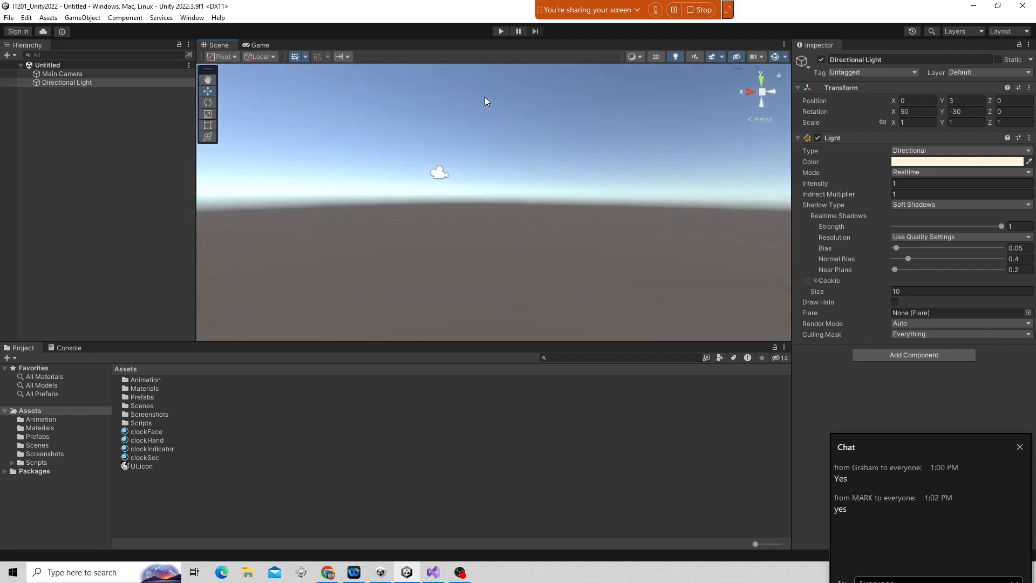
pyautogui.moveTo(485, 96); pyautogui.dragTo(447, 197, button='right')
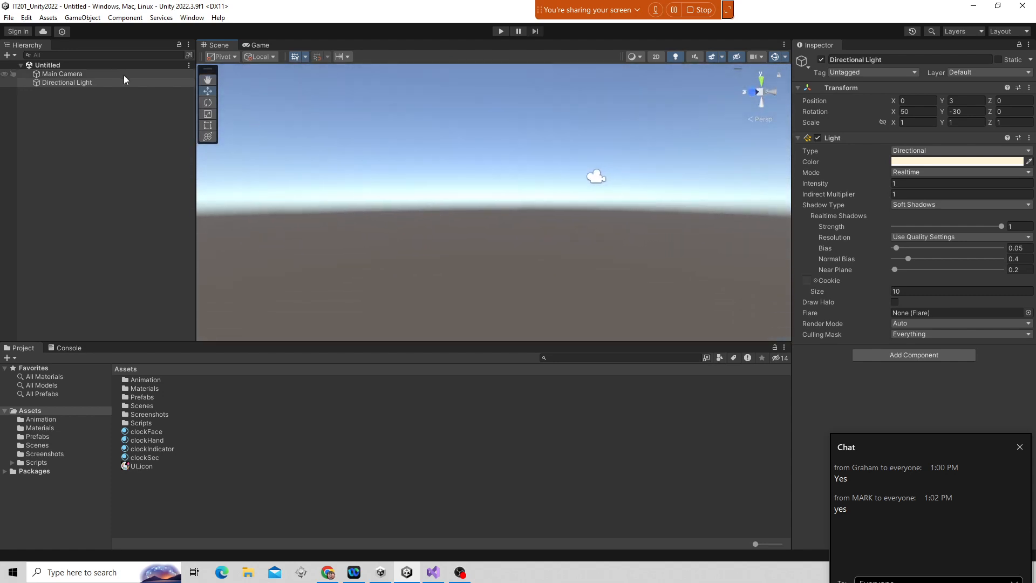
# Frame the Directional Light and rotate it with the Rotate tool to about 35, -97, 128 degrees.
pyautogui.click(74, 83)
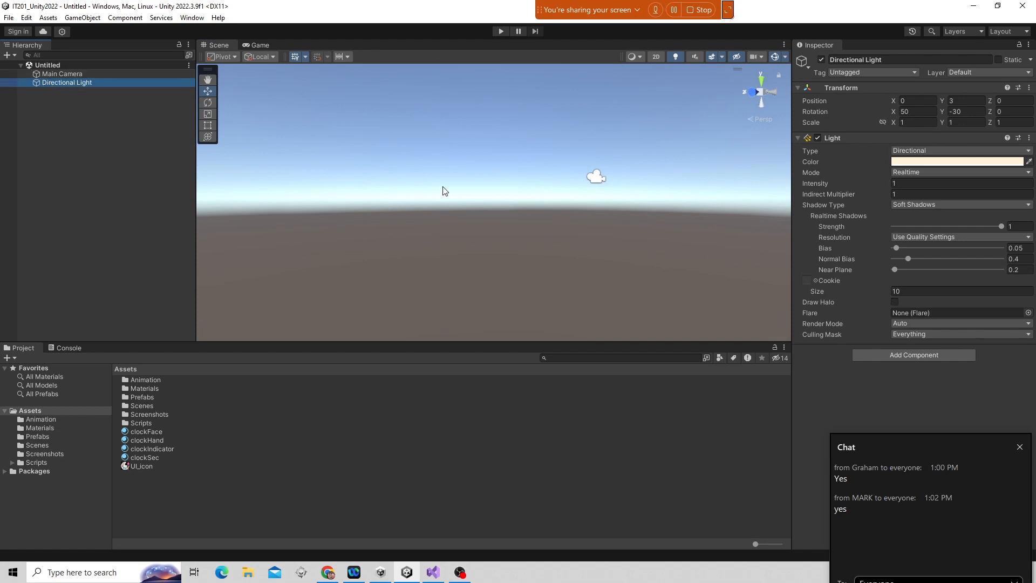
pyautogui.press('f')
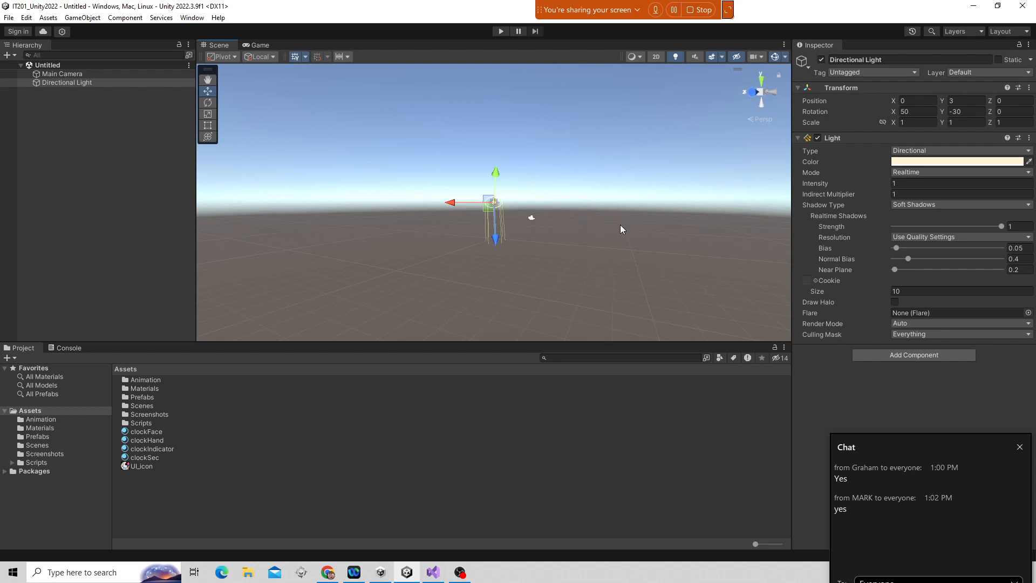
pyautogui.keyDown('alt'); pyautogui.moveTo(633, 209); pyautogui.dragTo(558, 118); pyautogui.keyUp('alt')
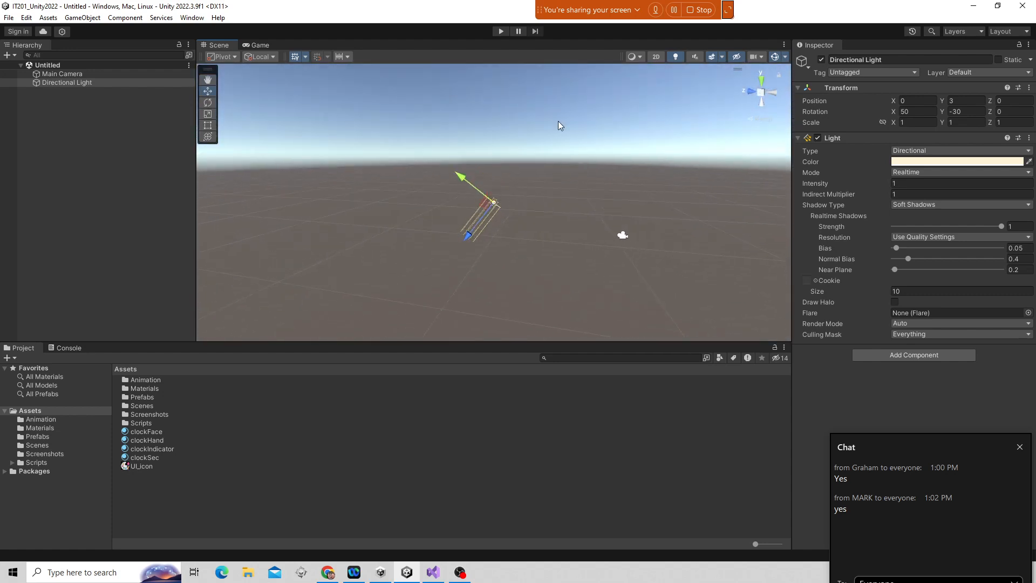
pyautogui.moveTo(559, 164); pyautogui.dragTo(437, 257)
pyautogui.press('e')
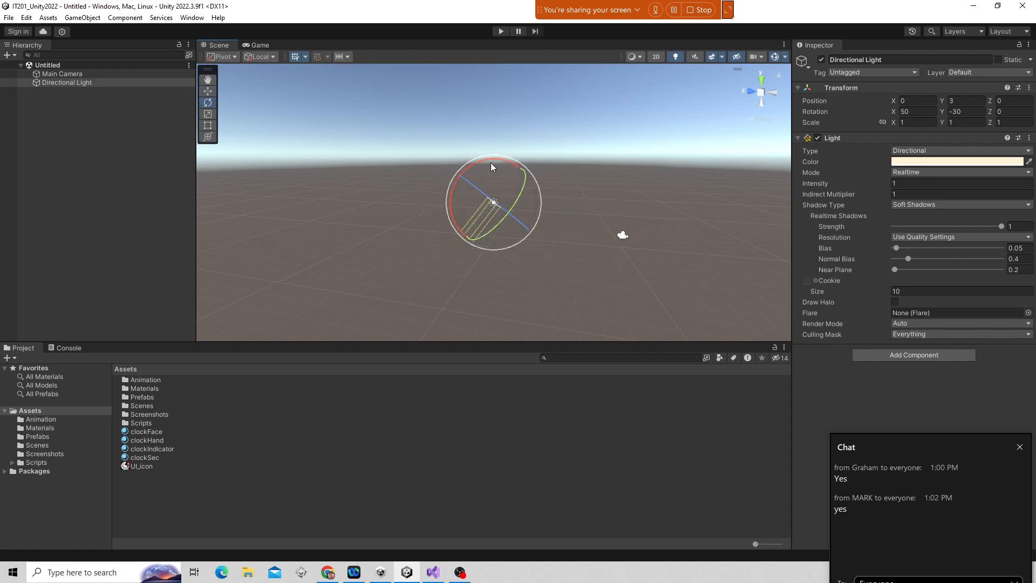
pyautogui.moveTo(491, 163); pyautogui.dragTo(506, 270)
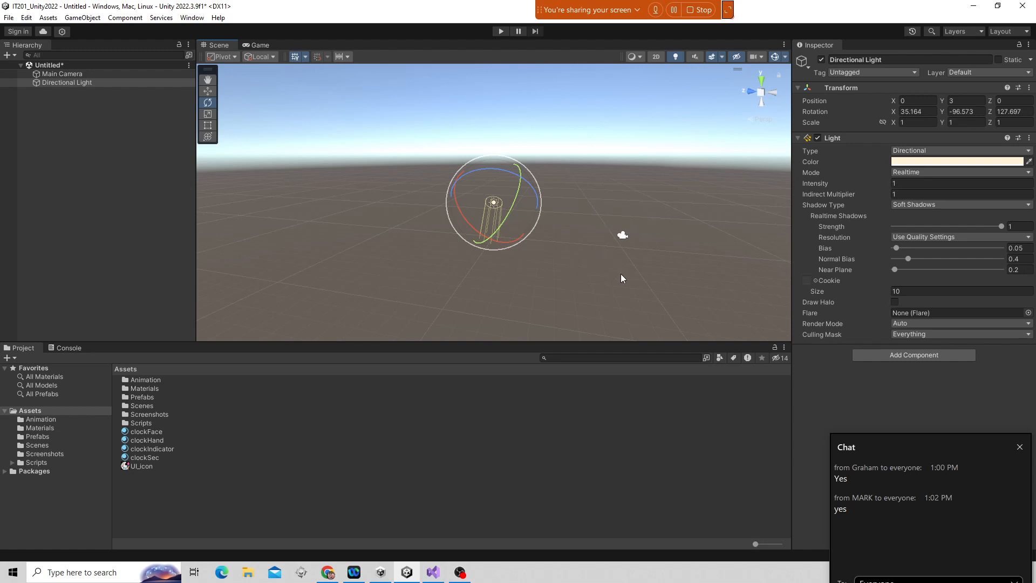
# Orbit and zoom the Scene view around the rotated Directional Light.
pyautogui.keyDown('alt'); pyautogui.moveTo(621, 274); pyautogui.dragTo(783, 363); pyautogui.keyUp('alt')
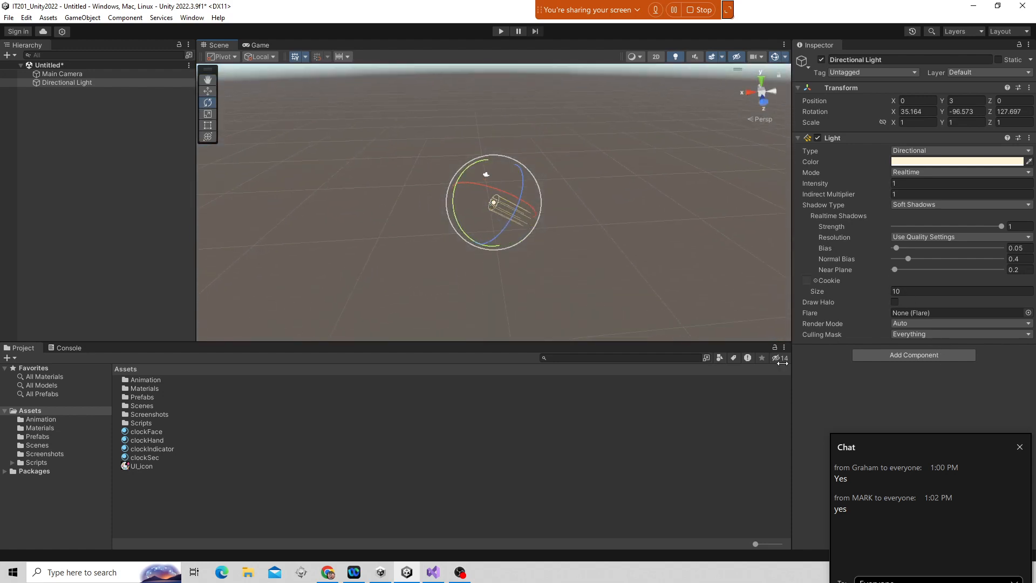
pyautogui.keyDown('alt'); pyautogui.moveTo(642, 205); pyautogui.dragTo(697, 214); pyautogui.keyUp('alt')
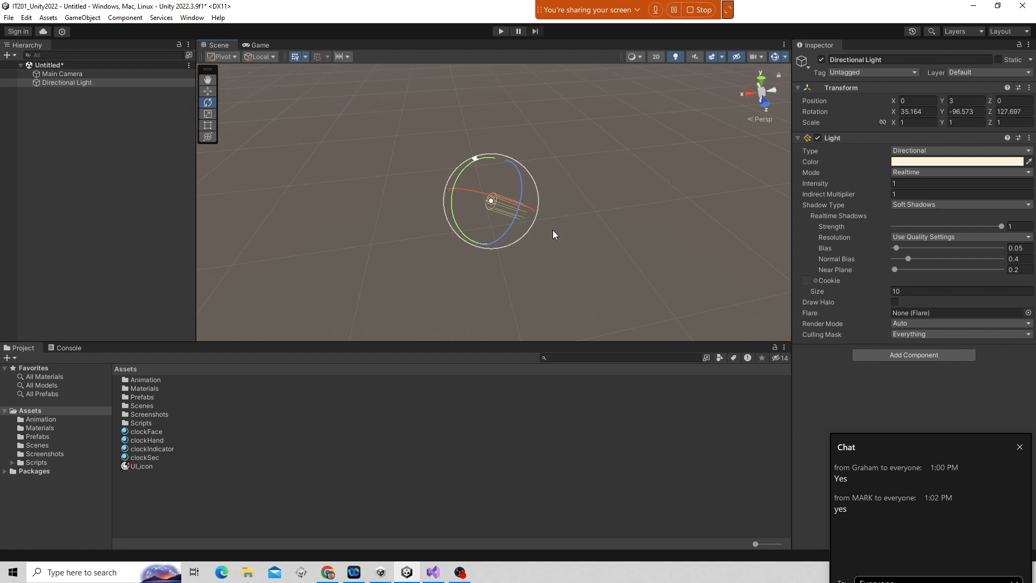
pyautogui.scroll(4, 552, 230)
pyautogui.scroll(-7, 554, 227)
pyautogui.scroll(6, 554, 226)
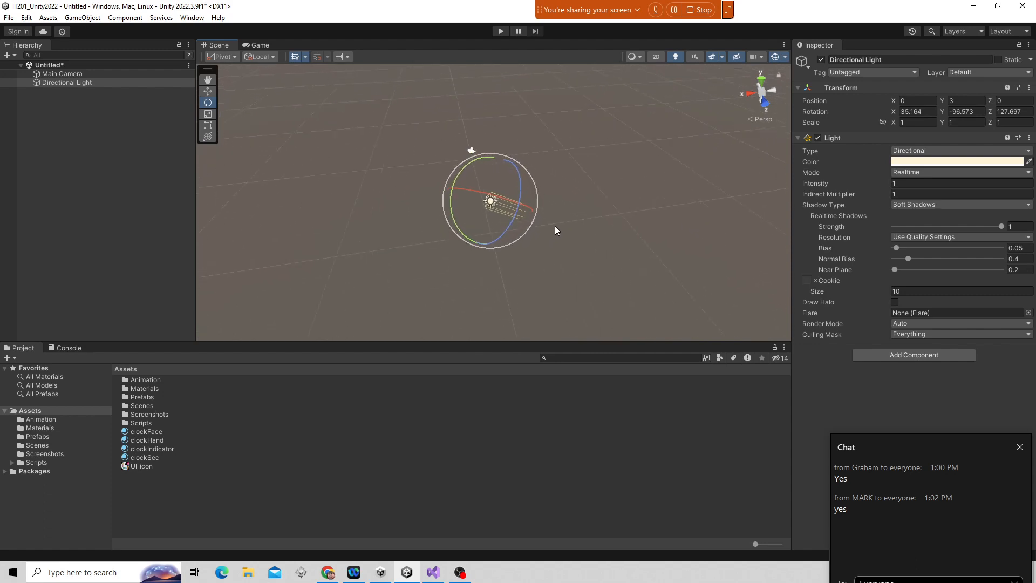
pyautogui.scroll(6, 556, 231)
pyautogui.scroll(-3, 556, 231)
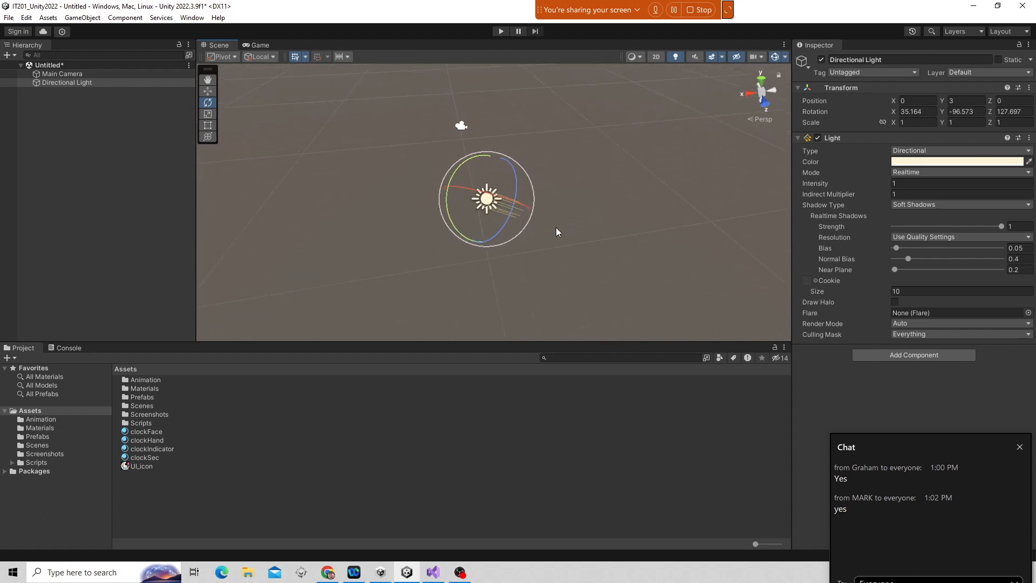
pyautogui.scroll(-2, 556, 227)
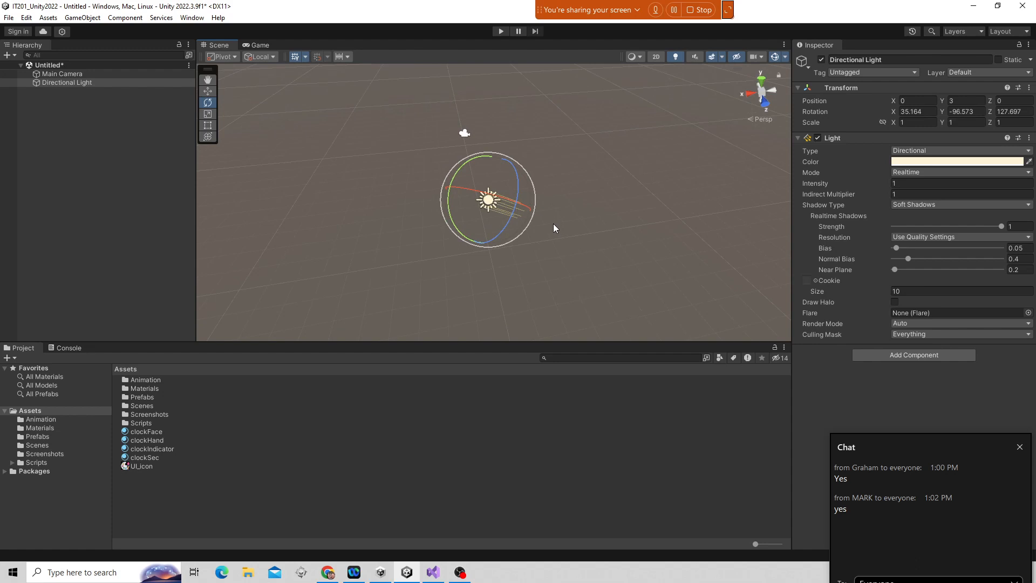
pyautogui.scroll(4, 551, 222)
pyautogui.scroll(-3, 550, 221)
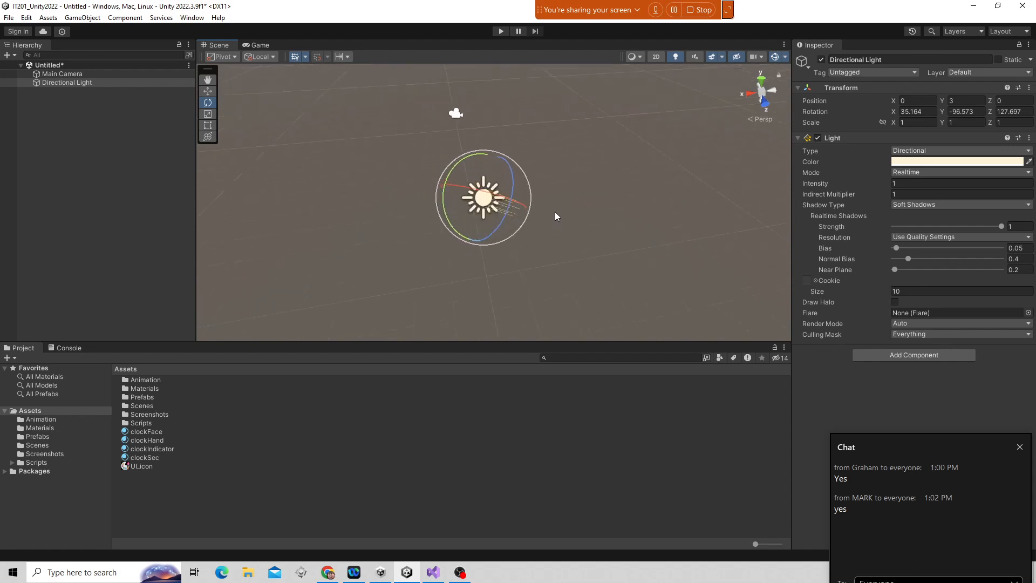
pyautogui.scroll(3, 535, 225)
pyautogui.scroll(-3, 536, 225)
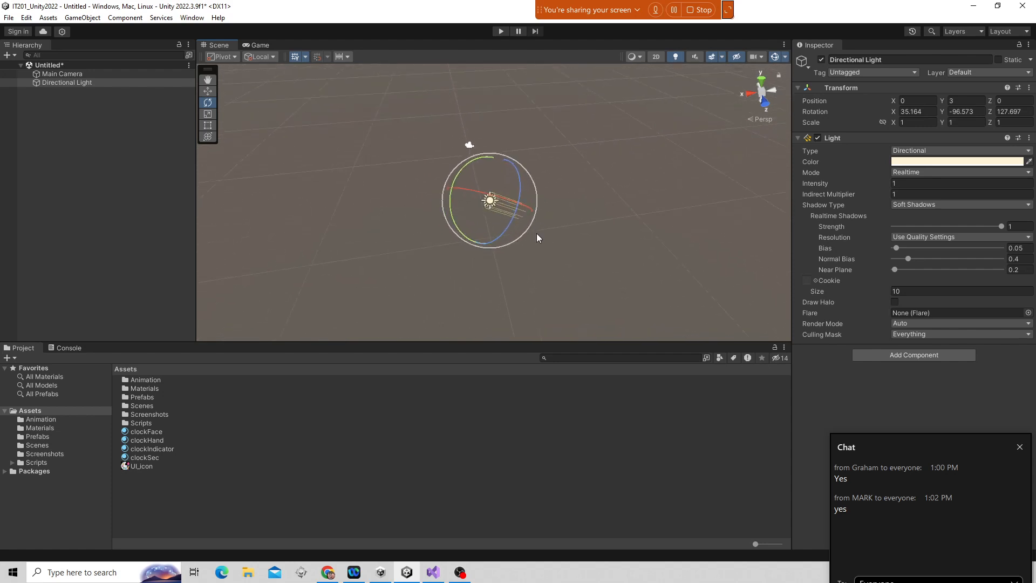
pyautogui.scroll(3, 538, 236)
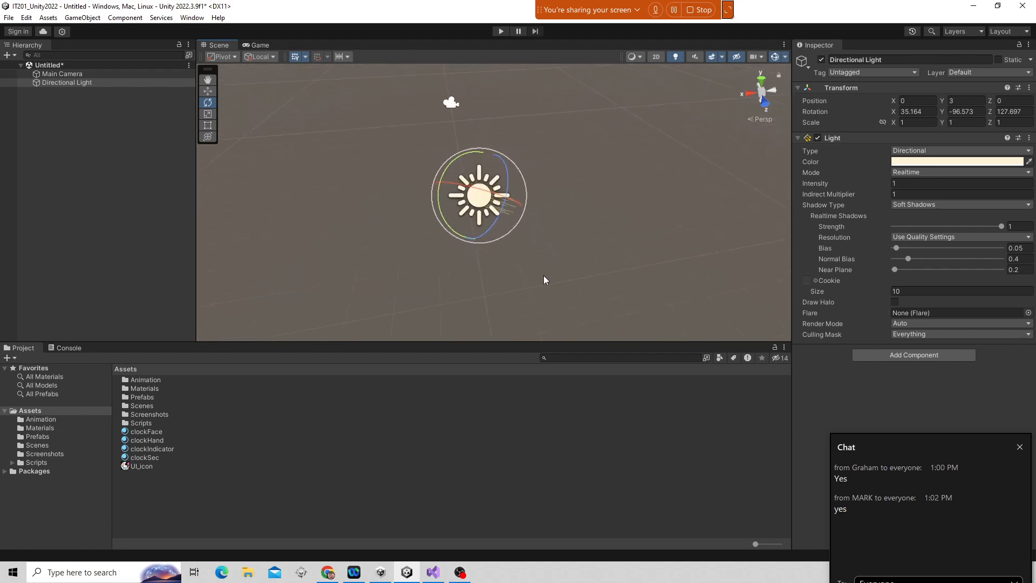
# Orbit the Scene view to examine the light's orientation from several angles.
pyautogui.keyDown('alt'); pyautogui.moveTo(543, 275); pyautogui.dragTo(587, 249); pyautogui.keyUp('alt')
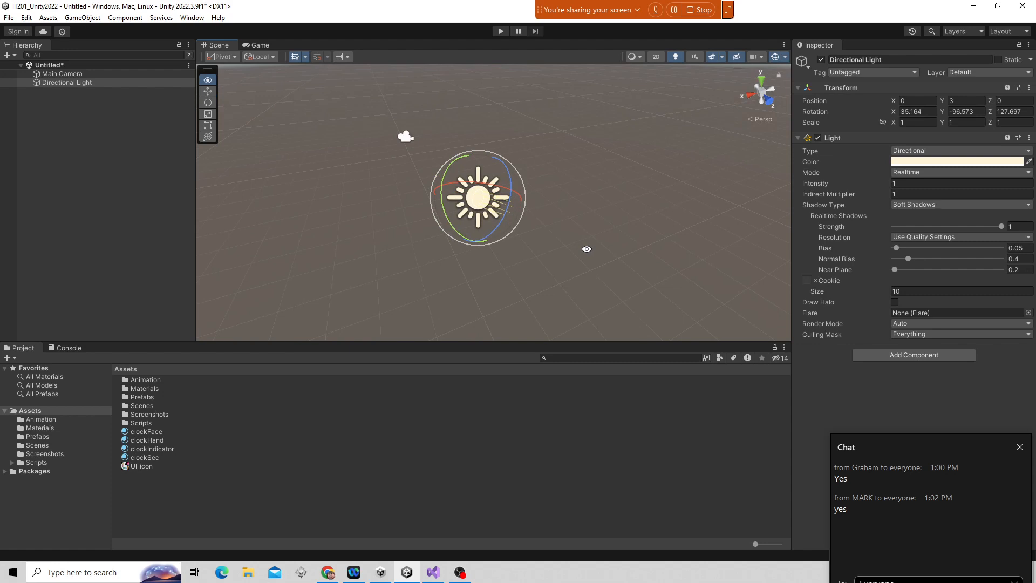
pyautogui.keyDown('alt'); pyautogui.moveTo(587, 249); pyautogui.dragTo(500, 273); pyautogui.keyUp('alt')
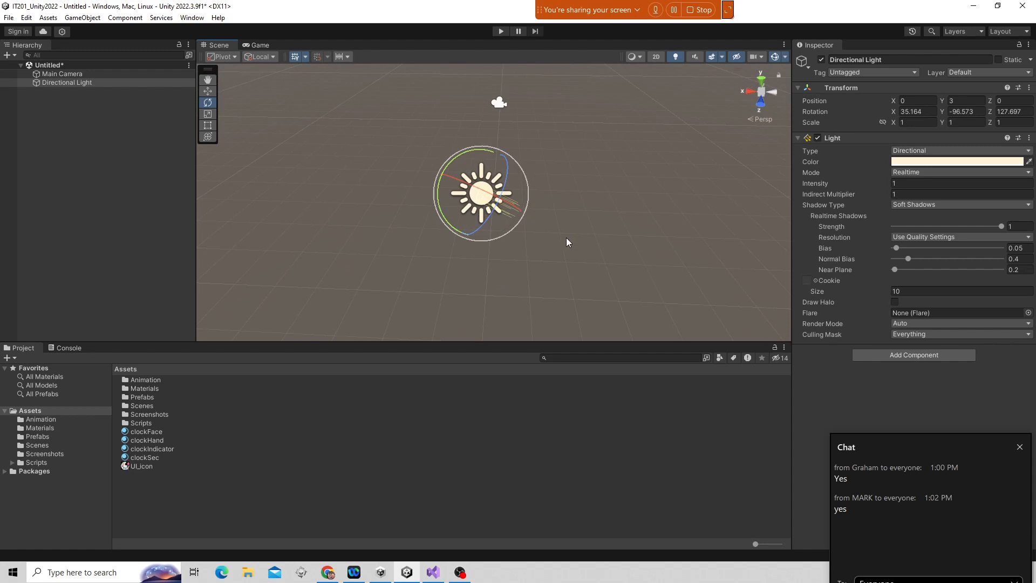
pyautogui.keyDown('alt'); pyautogui.moveTo(565, 241); pyautogui.dragTo(617, 160, button='right'); pyautogui.keyUp('alt')
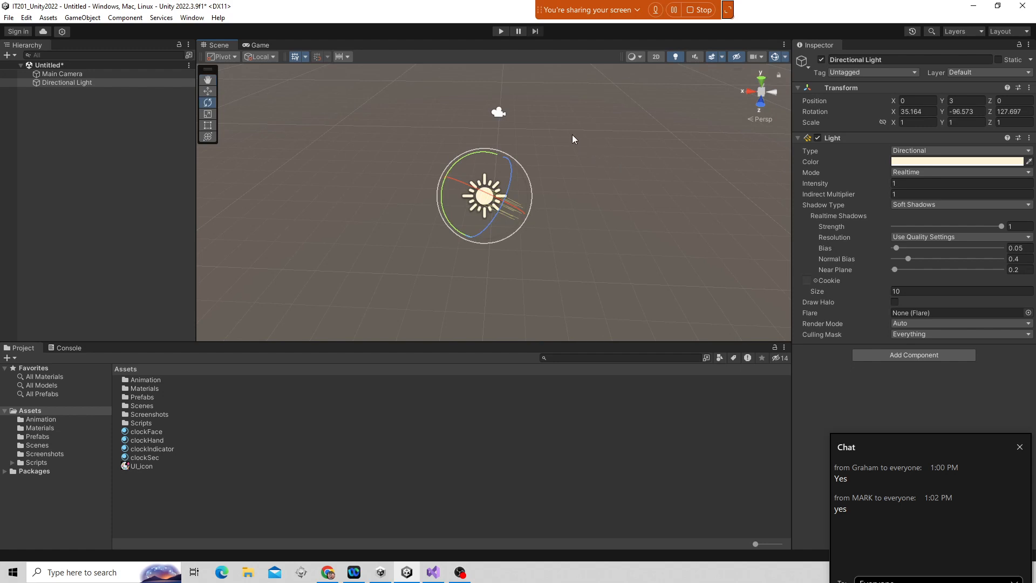
pyautogui.moveTo(573, 135)
pyautogui.mouseDown(button='middle')
pyautogui.moveTo(327, 134)
pyautogui.moveTo(728, 135)
pyautogui.moveTo(400, 130)
pyautogui.moveTo(539, 180)
pyautogui.moveTo(805, 163)
pyautogui.moveTo(408, 158)
pyautogui.moveTo(556, 273)
pyautogui.moveTo(539, 458)
pyautogui.moveTo(559, 565)
pyautogui.moveTo(560, 194)
pyautogui.moveTo(527, 364)
pyautogui.moveTo(546, 65)
pyautogui.moveTo(544, 216)
pyautogui.moveTo(395, 111)
pyautogui.moveTo(742, 134)
pyautogui.moveTo(550, 320)
pyautogui.moveTo(421, 155)
pyautogui.moveTo(550, 81)
pyautogui.moveTo(659, 215)
pyautogui.moveTo(565, 123)
pyautogui.mouseUp(button='middle')
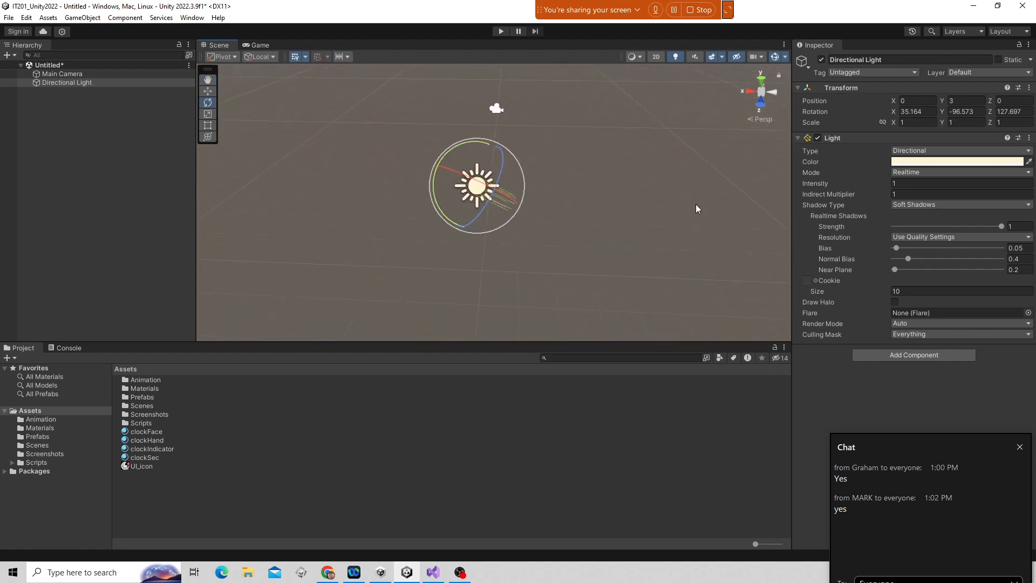
pyautogui.keyDown('alt'); pyautogui.moveTo(695, 204); pyautogui.dragTo(543, 183); pyautogui.keyUp('alt')
pyautogui.keyDown('alt'); pyautogui.moveTo(543, 183); pyautogui.dragTo(561, 95, button='right'); pyautogui.keyUp('alt')
pyautogui.keyDown('alt'); pyautogui.moveTo(591, 198); pyautogui.dragTo(593, 224, button='right'); pyautogui.keyUp('alt')
pyautogui.moveTo(593, 223)
pyautogui.mouseDown(button='middle')
pyautogui.moveTo(342, 250)
pyautogui.moveTo(583, 182)
pyautogui.moveTo(705, 296)
pyautogui.moveTo(343, 235)
pyautogui.moveTo(689, 139)
pyautogui.moveTo(572, 332)
pyautogui.moveTo(471, 130)
pyautogui.moveTo(678, 319)
pyautogui.moveTo(398, 275)
pyautogui.moveTo(476, 194)
pyautogui.moveTo(657, 280)
pyautogui.moveTo(600, 206)
pyautogui.moveTo(565, 211)
pyautogui.moveTo(615, 192)
pyautogui.moveTo(428, 291)
pyautogui.moveTo(600, 227)
pyautogui.mouseUp(button='middle')
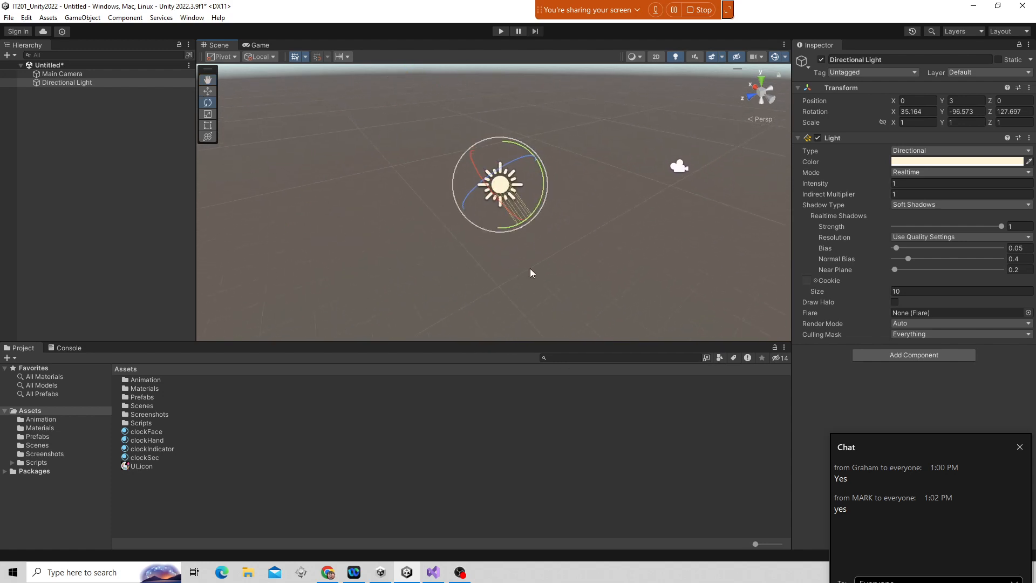
pyautogui.keyDown('alt'); pyautogui.moveTo(530, 273); pyautogui.dragTo(783, 76); pyautogui.keyUp('alt')
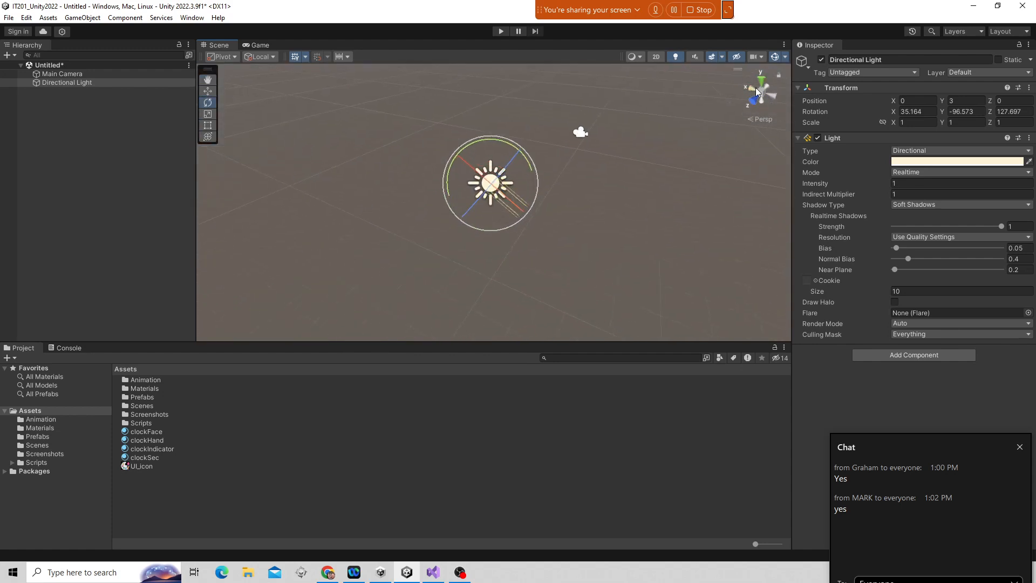
pyautogui.keyDown('alt'); pyautogui.moveTo(736, 124); pyautogui.dragTo(724, 186); pyautogui.keyUp('alt')
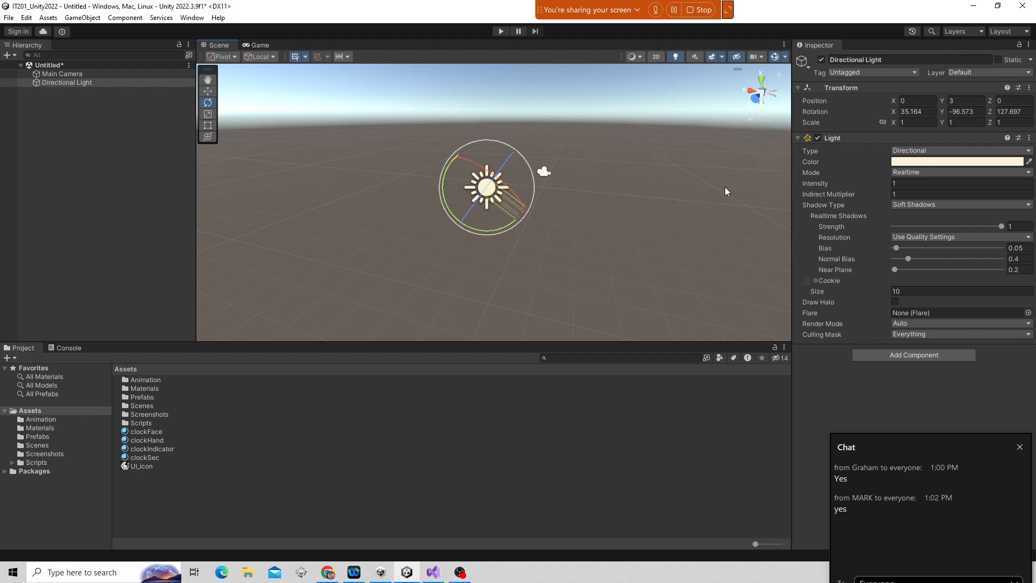
pyautogui.keyDown('alt'); pyautogui.moveTo(641, 212); pyautogui.dragTo(754, 157); pyautogui.keyUp('alt')
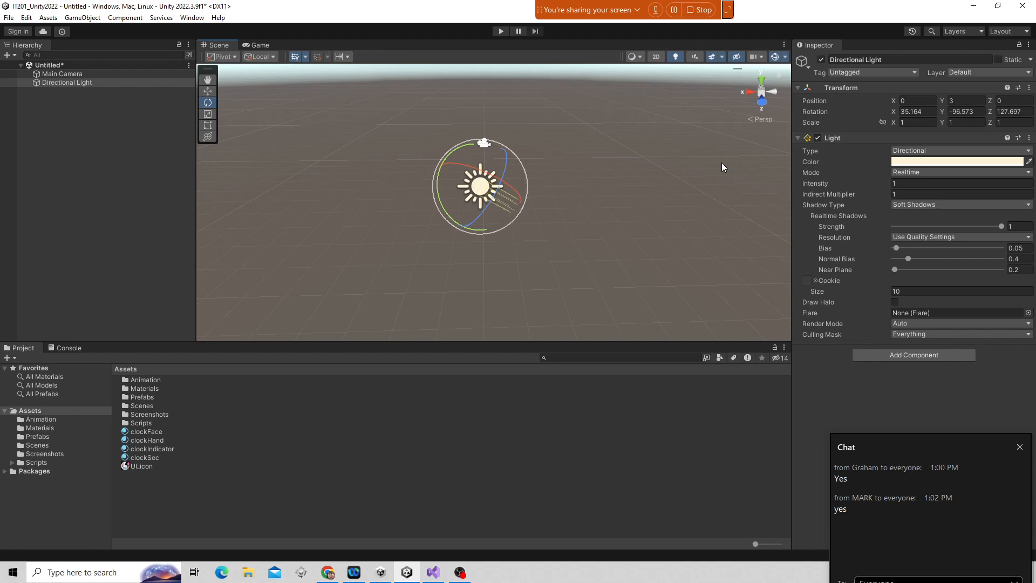
pyautogui.click(82, 18)
pyautogui.moveTo(88, 67)
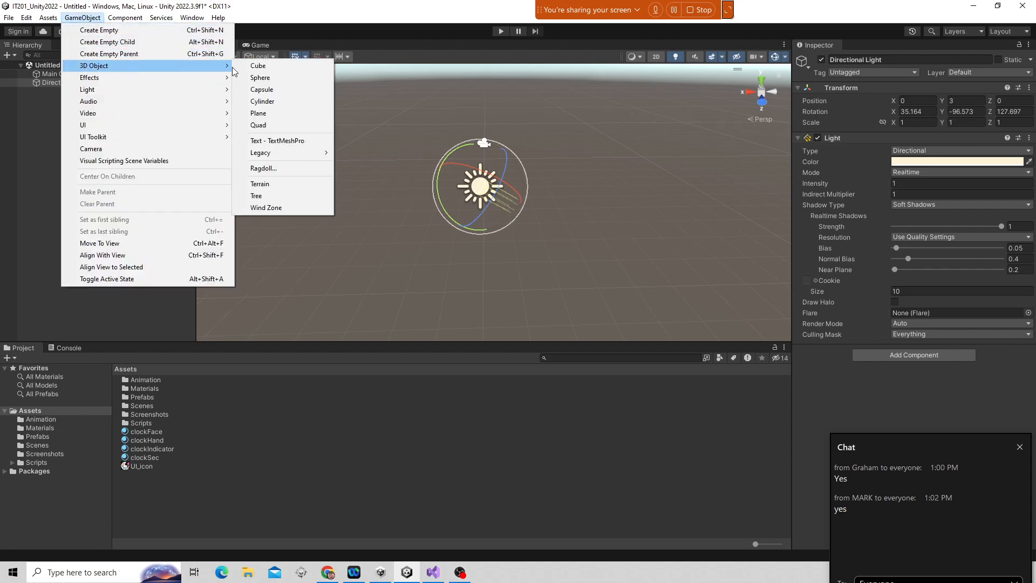
pyautogui.click(262, 77)
pyautogui.write('w')
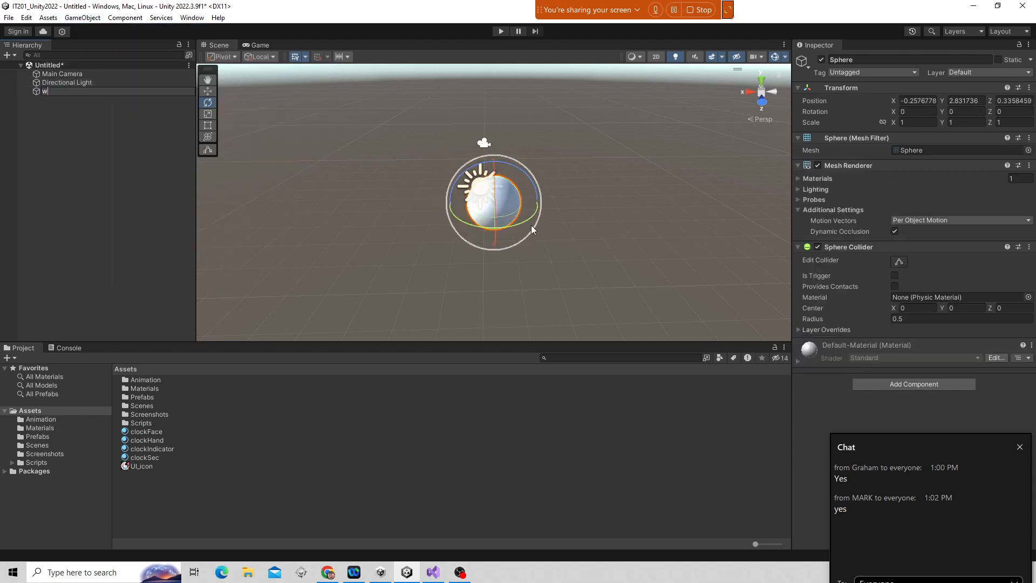
pyautogui.write('ww')
pyautogui.click(642, 200)
# Switch between the hand, move, rotate and scale tools with the sphere selected.
pyautogui.press('w')
pyautogui.click(492, 205)
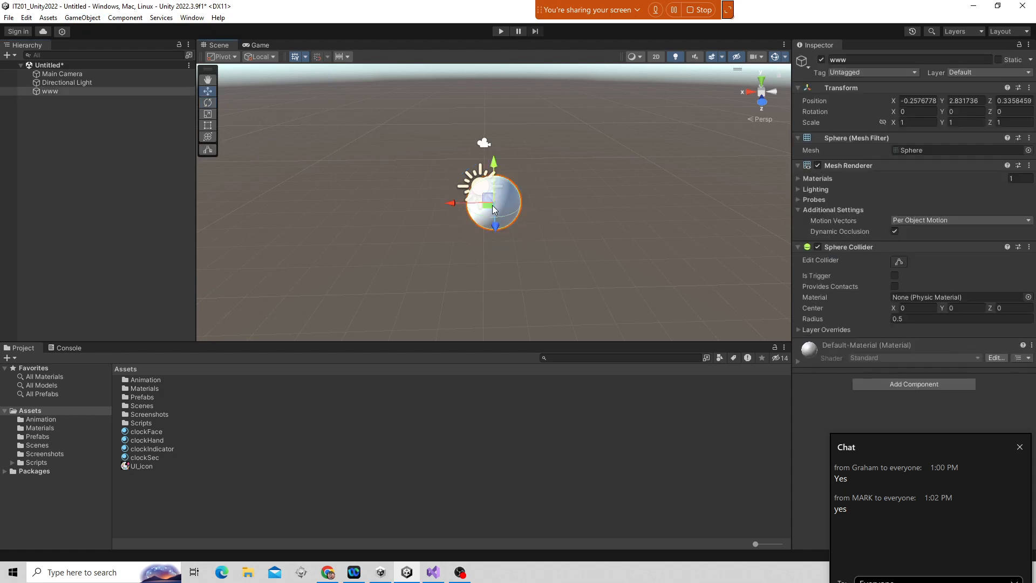
pyautogui.press('q')
pyautogui.press('w')
pyautogui.press('e')
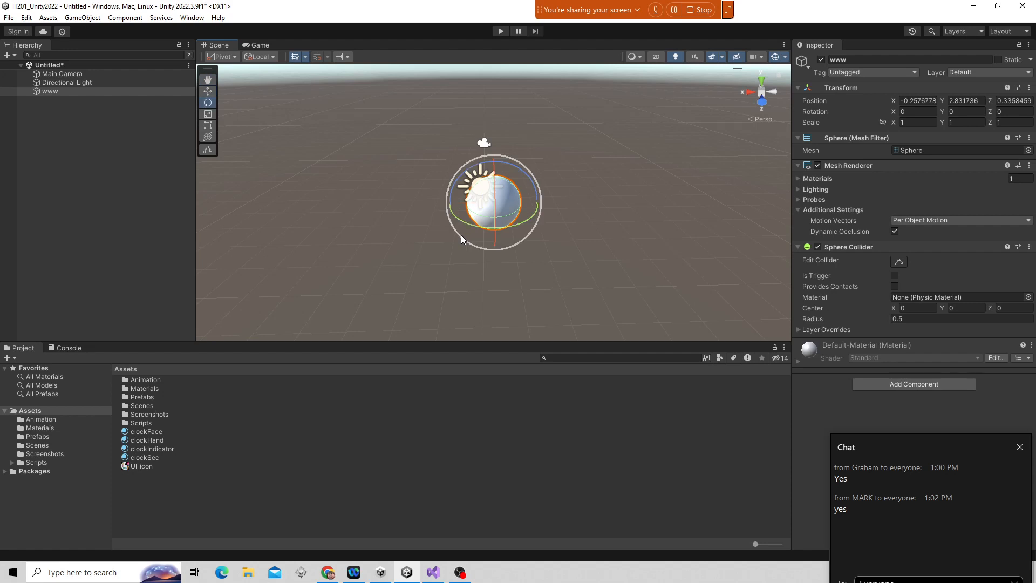
pyautogui.press('r')
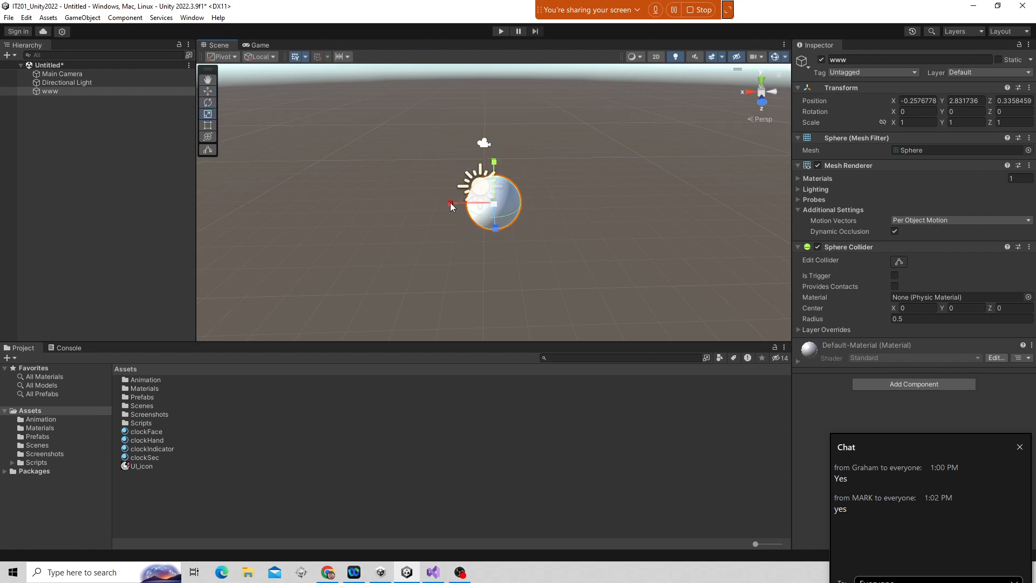
# Try scaling the sphere along its X axis, undo it, and reselect the sphere.
pyautogui.moveTo(452, 203); pyautogui.dragTo(395, 215)
pyautogui.hotkey('ctrl', 'z')
pyautogui.press('w')
pyautogui.click(59, 82)
pyautogui.click(51, 92)
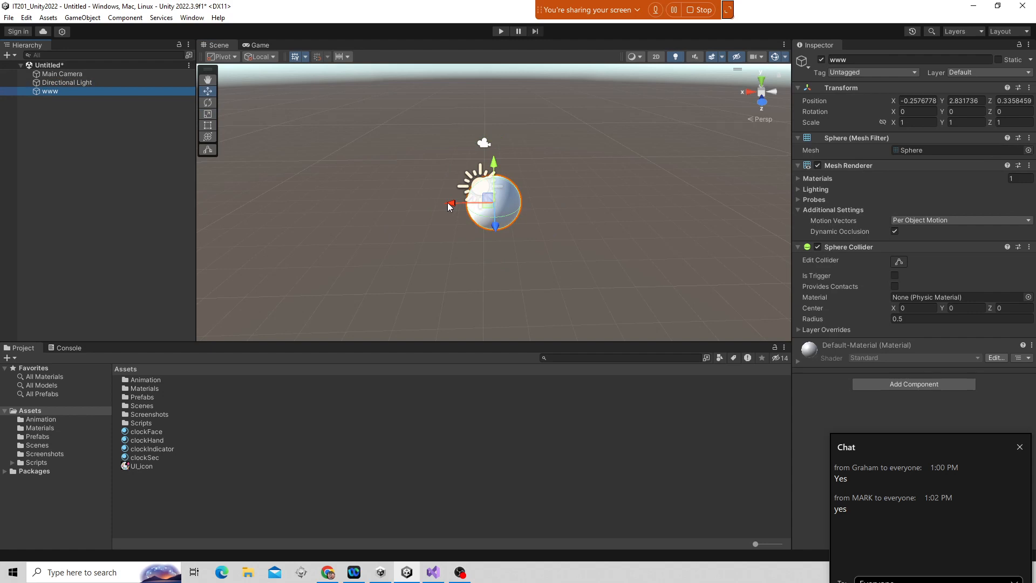
# Nudge the sphere along its X axis and rename it sphere01.
pyautogui.moveTo(448, 206); pyautogui.dragTo(447, 236)
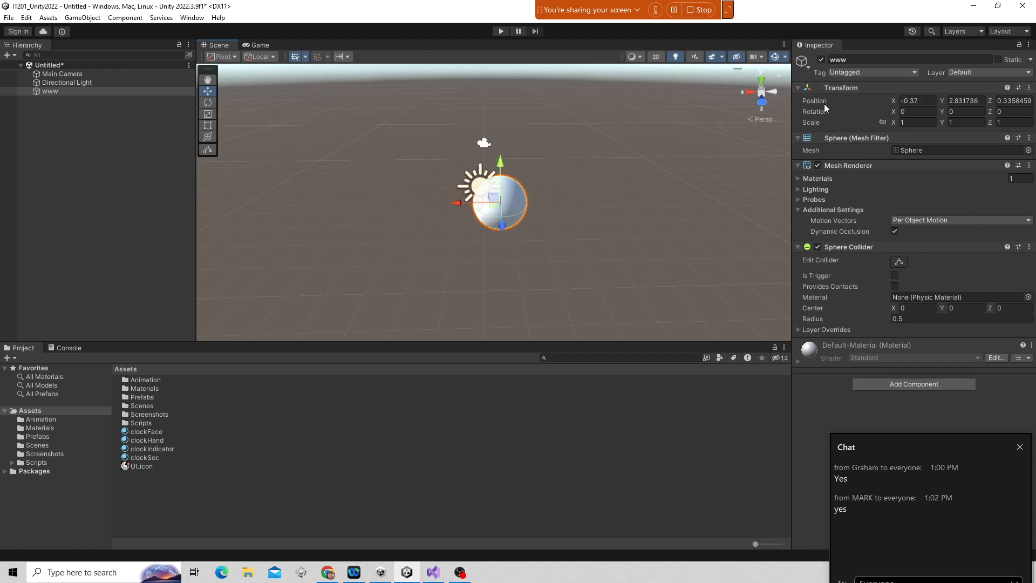
pyautogui.click(841, 60)
pyautogui.write('s')
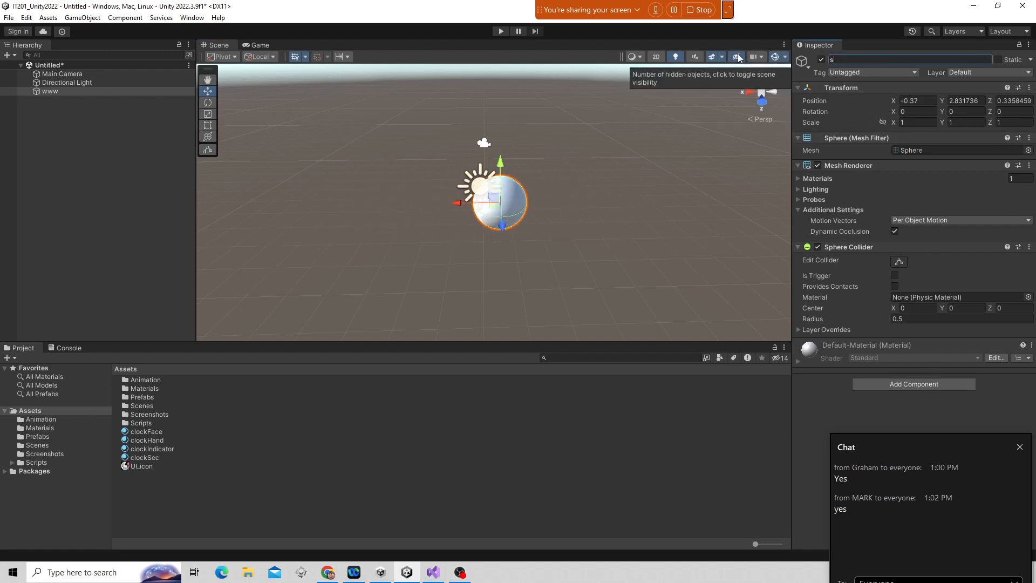
pyautogui.write('phere01')
pyautogui.press('Return')
# Reposition sphere01 with the move gizmo to about X -1.59, Y 3.26, Z 0.71.
pyautogui.moveTo(459, 203); pyautogui.dragTo(360, 221)
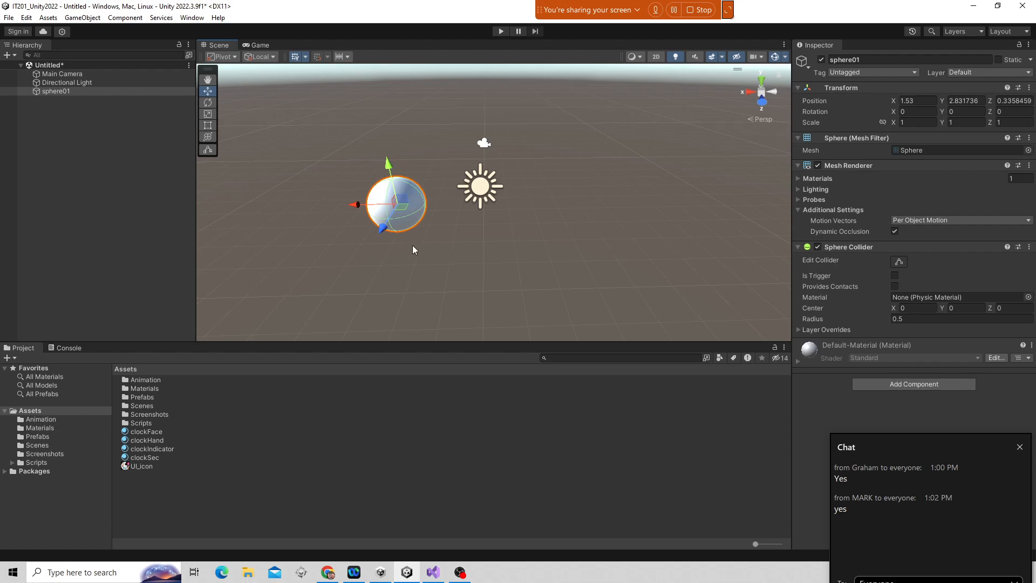
pyautogui.moveTo(381, 229); pyautogui.dragTo(364, 199)
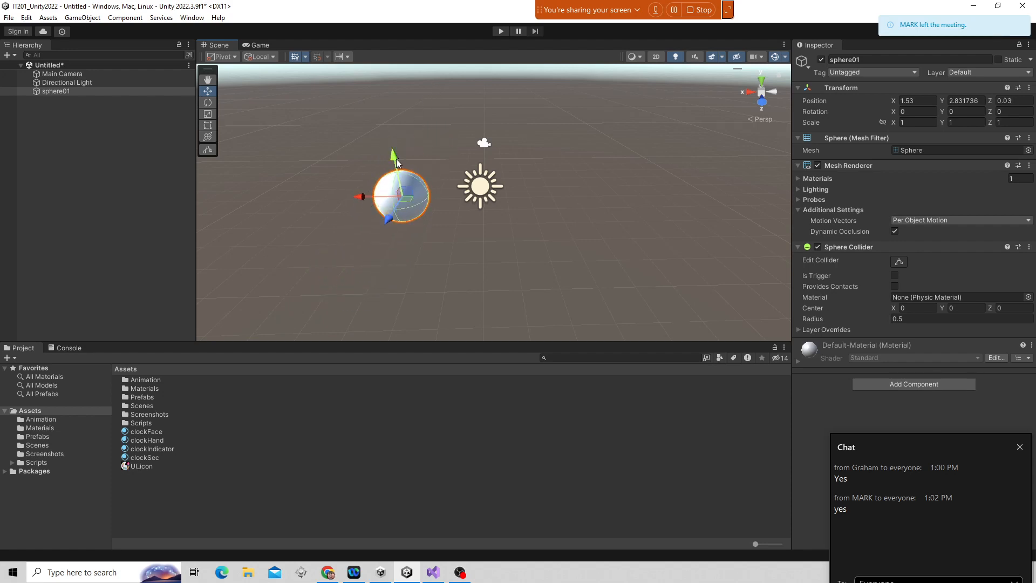
pyautogui.moveTo(397, 163); pyautogui.dragTo(401, 140)
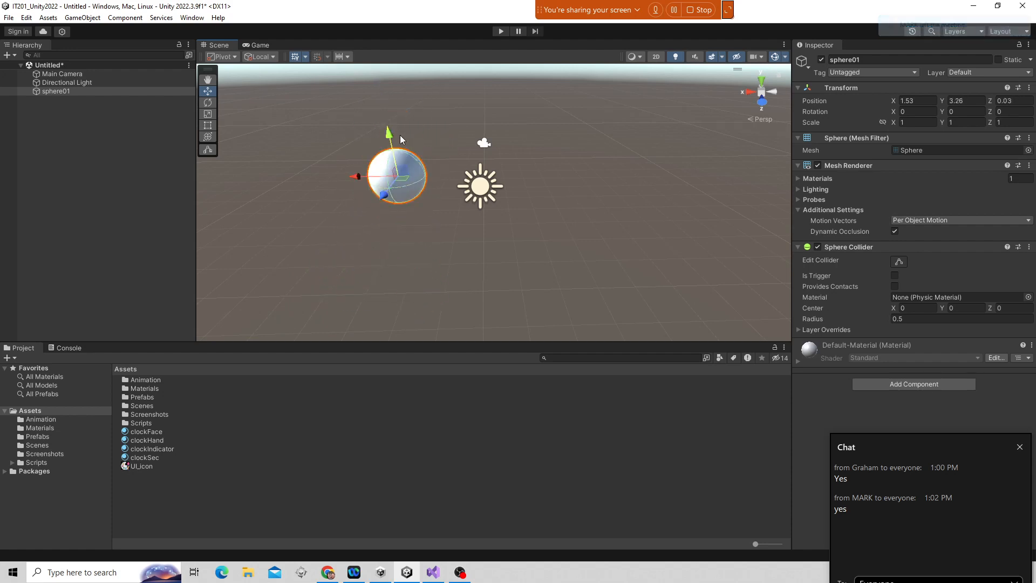
pyautogui.moveTo(401, 178); pyautogui.dragTo(782, 181)
pyautogui.scroll(-5, 578, 184)
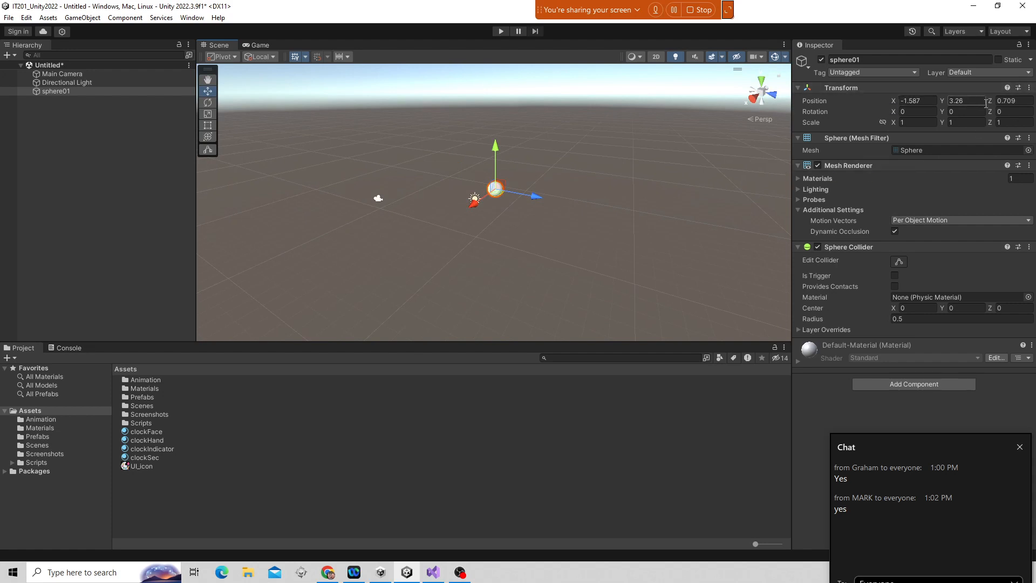
# Reset sphere01's Transform so it returns to the origin.
pyautogui.click(1028, 90)
pyautogui.click(1008, 98)
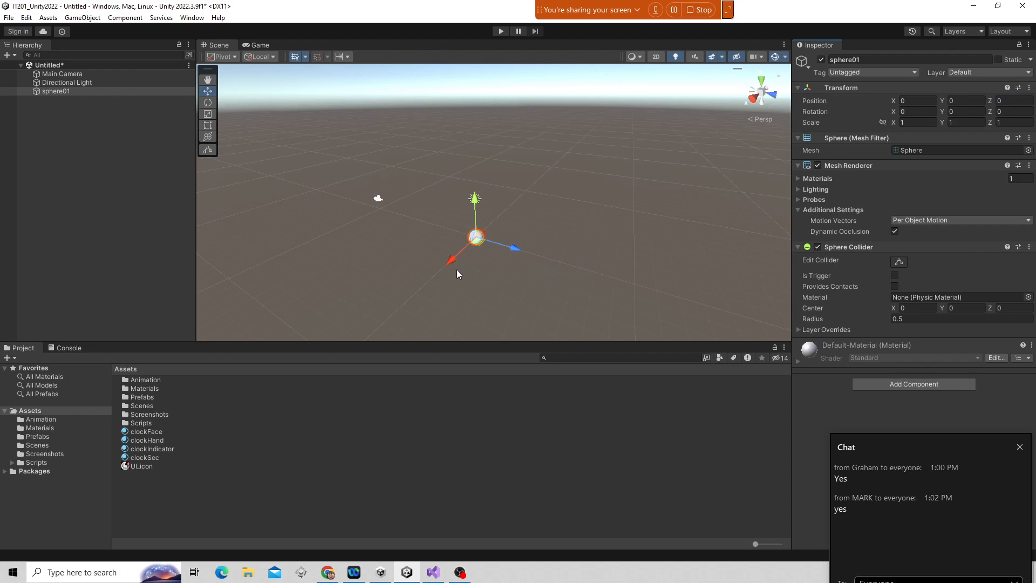
pyautogui.keyDown('alt'); pyautogui.moveTo(585, 260); pyautogui.dragTo(472, 225); pyautogui.keyUp('alt')
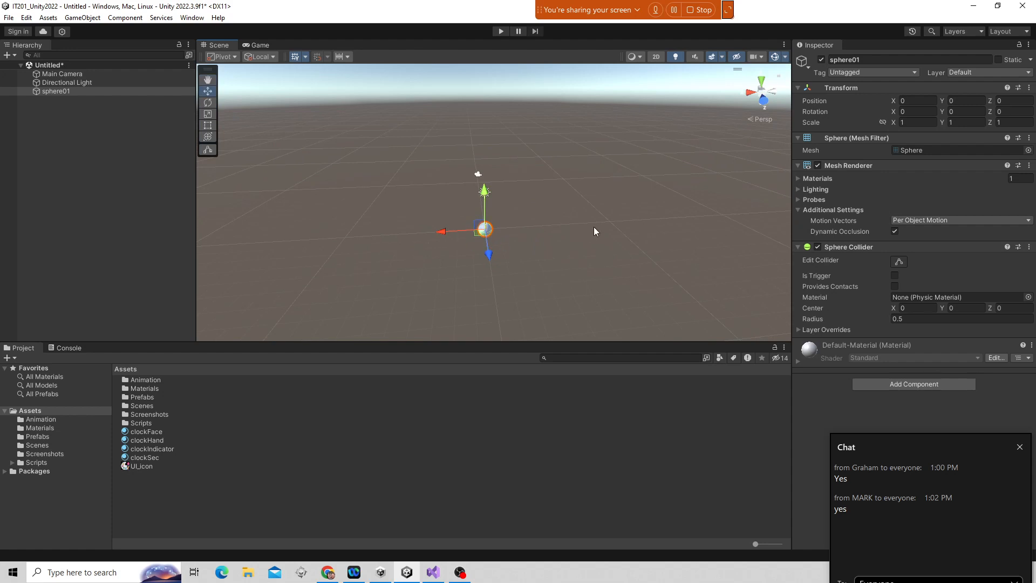
pyautogui.keyDown('alt'); pyautogui.moveTo(554, 292); pyautogui.dragTo(536, 306); pyautogui.keyUp('alt')
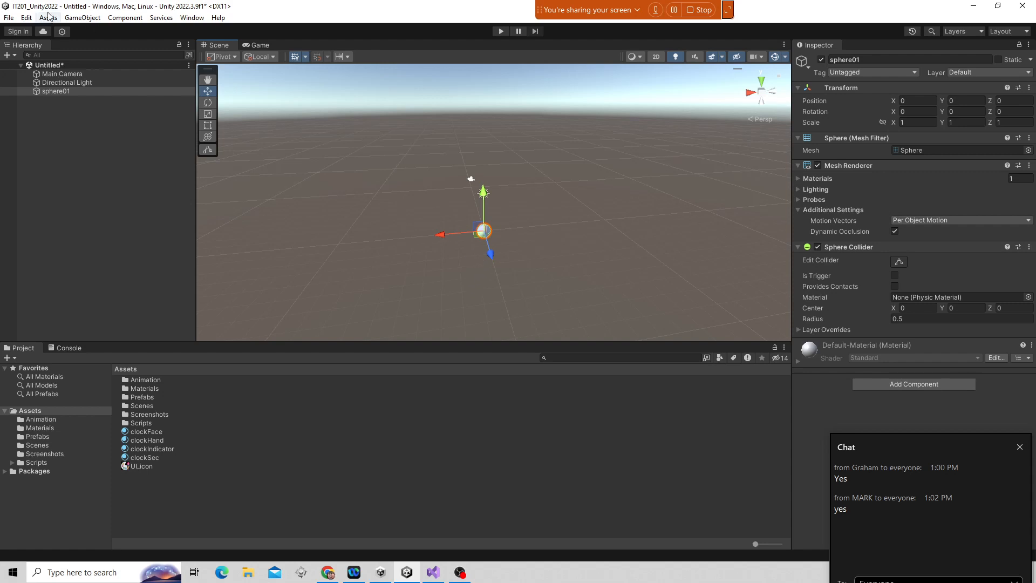
# Create a 3D cube and move it along X to about -8.4.
pyautogui.click(75, 18)
pyautogui.moveTo(209, 67)
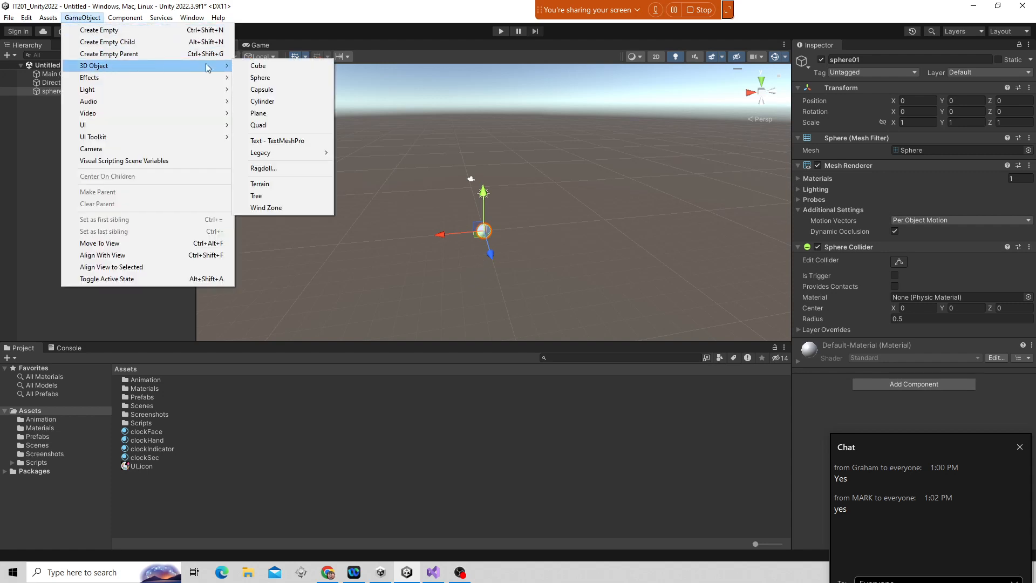
pyautogui.click(258, 65)
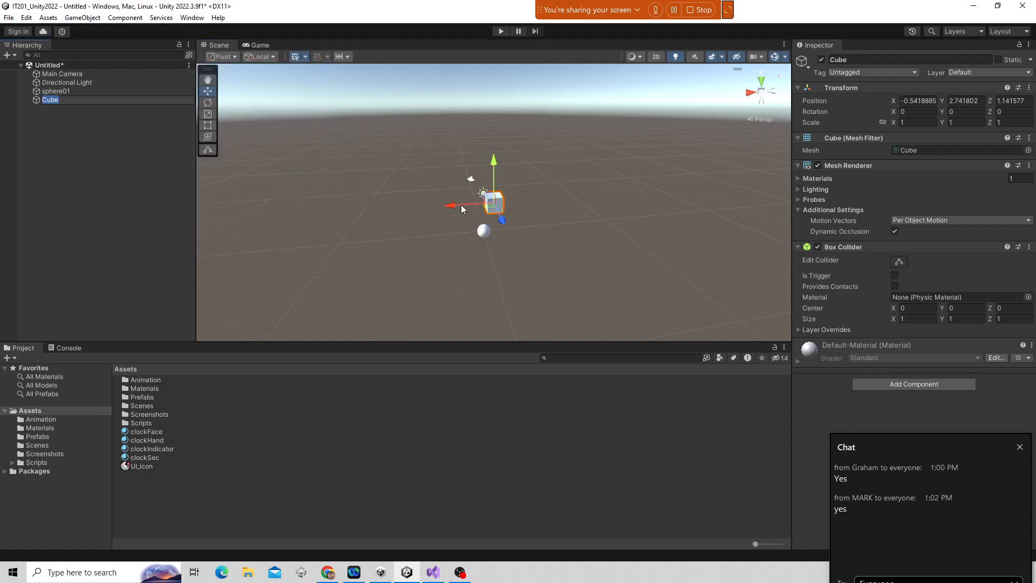
pyautogui.moveTo(461, 205); pyautogui.dragTo(556, 189)
# Rotate the cube freely with the rotate tool.
pyautogui.press('e')
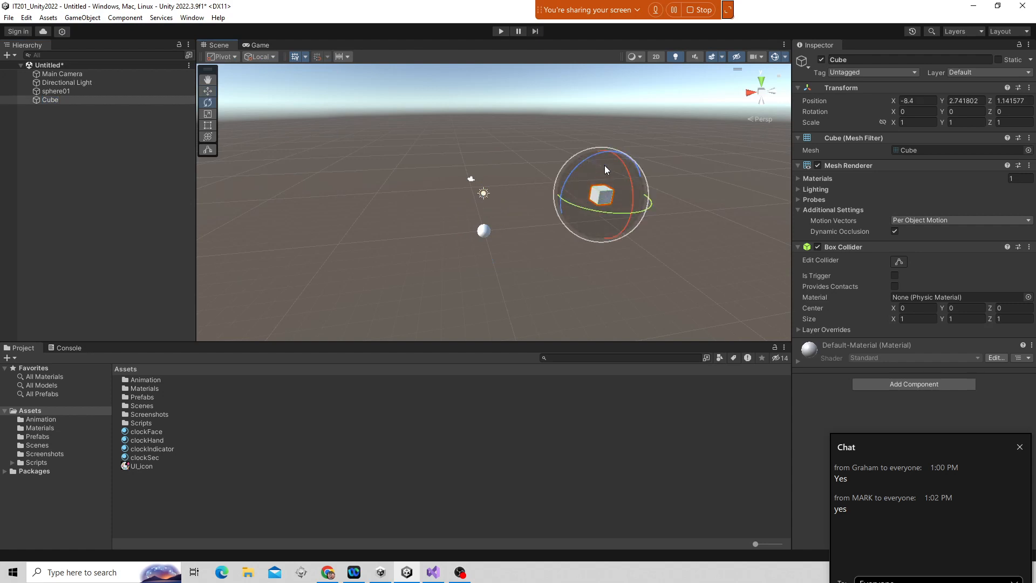
pyautogui.moveTo(605, 165); pyautogui.dragTo(605, 206)
pyautogui.moveTo(668, 253); pyautogui.dragTo(631, 164)
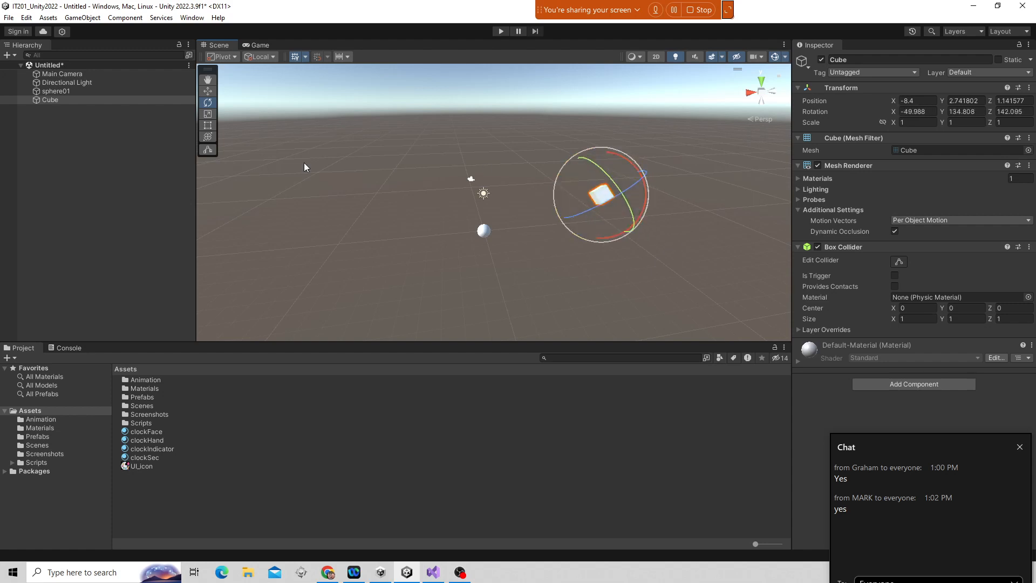
# Parent the cube under sphere01 in the Hierarchy.
pyautogui.moveTo(53, 101); pyautogui.dragTo(51, 99)
pyautogui.click(51, 114)
pyautogui.click(51, 92)
pyautogui.click(54, 98)
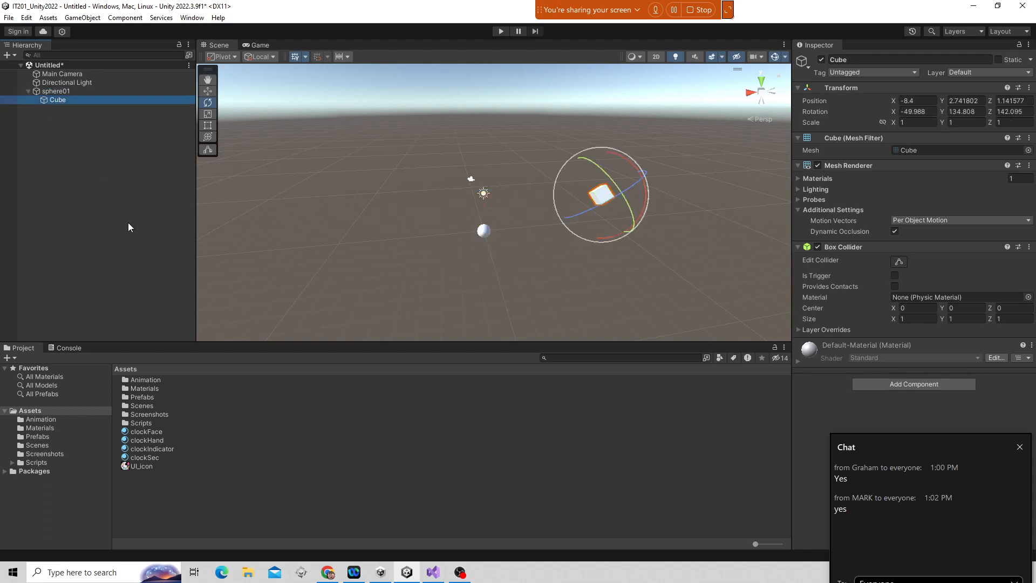
pyautogui.moveTo(596, 193)
pyautogui.mouseDown()
pyautogui.moveTo(603, 179)
pyautogui.moveTo(603, 195)
pyautogui.mouseUp()
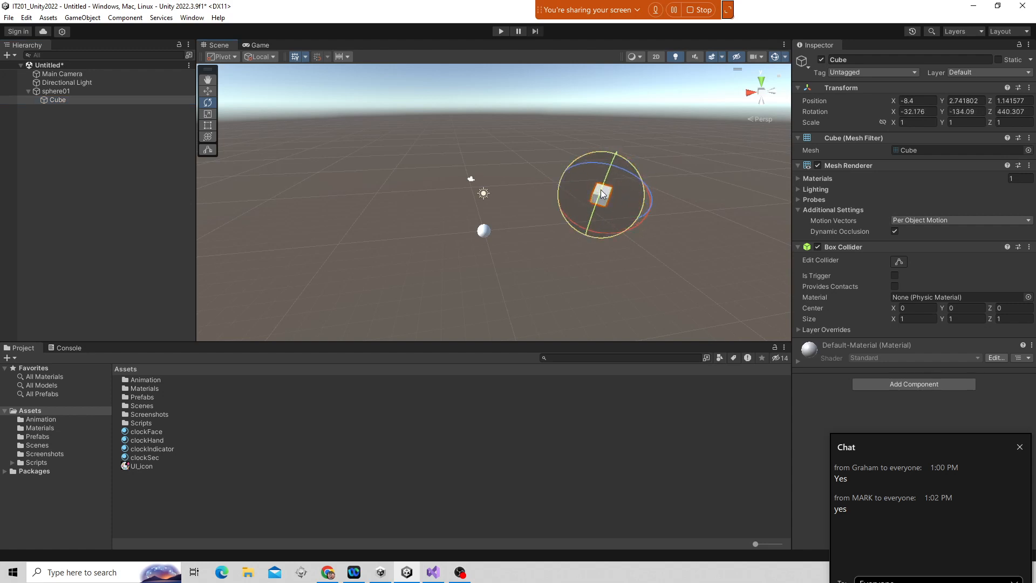
# Rotate sphere01 so its child cube rotates with it, then deselect everything.
pyautogui.click(73, 91)
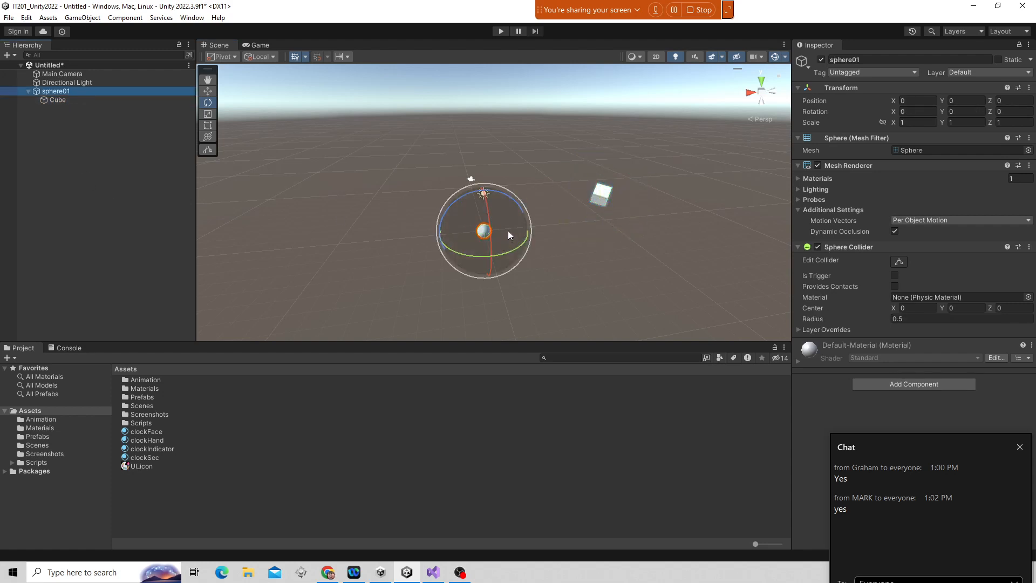
pyautogui.moveTo(507, 231); pyautogui.dragTo(487, 277)
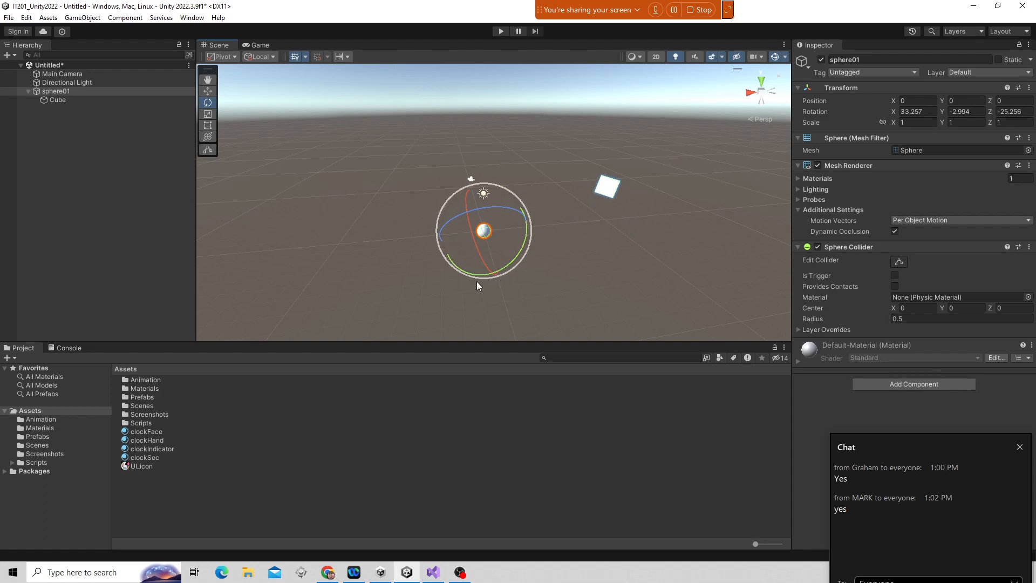
pyautogui.click(391, 218)
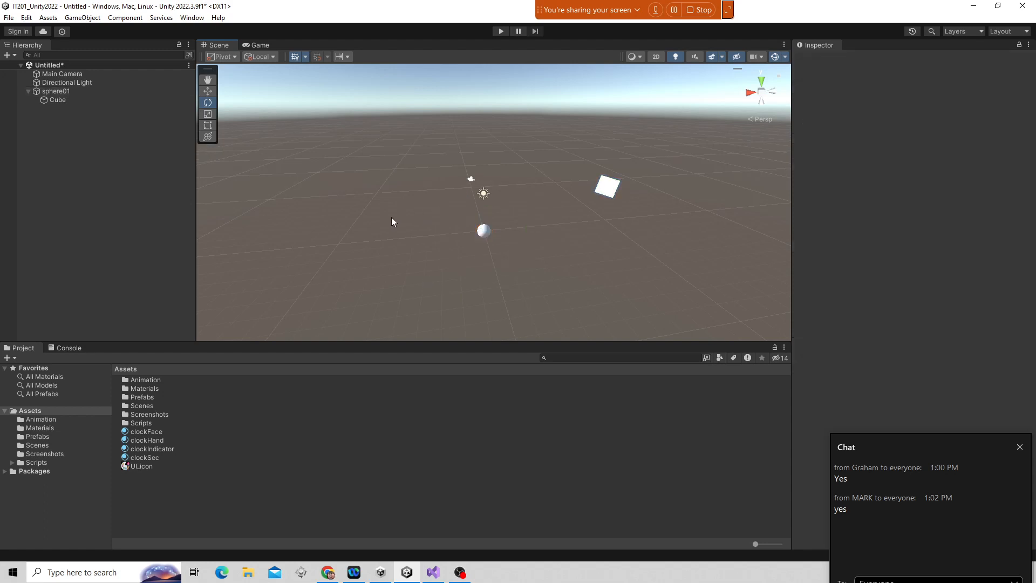
# Set the editor UI Scaling preference to a custom 200% instead of the default desktop setting.
pyautogui.click(191, 18)
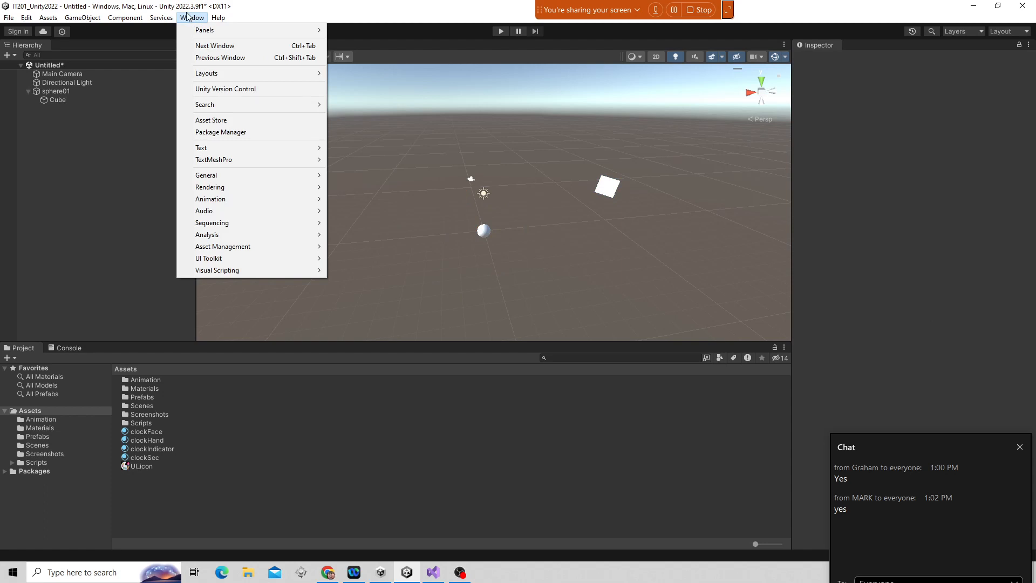
pyautogui.moveTo(26, 18)
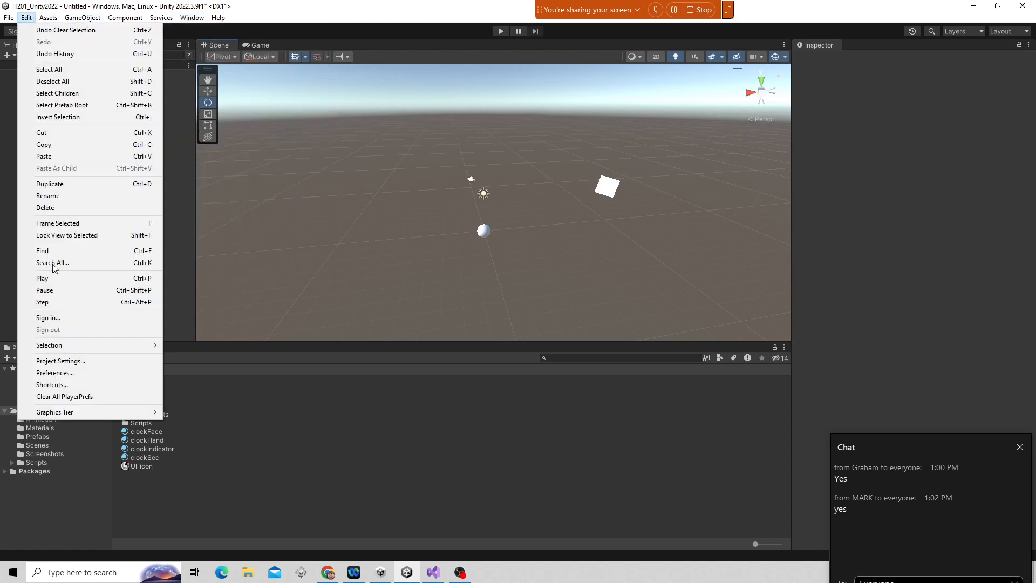
pyautogui.click(75, 375)
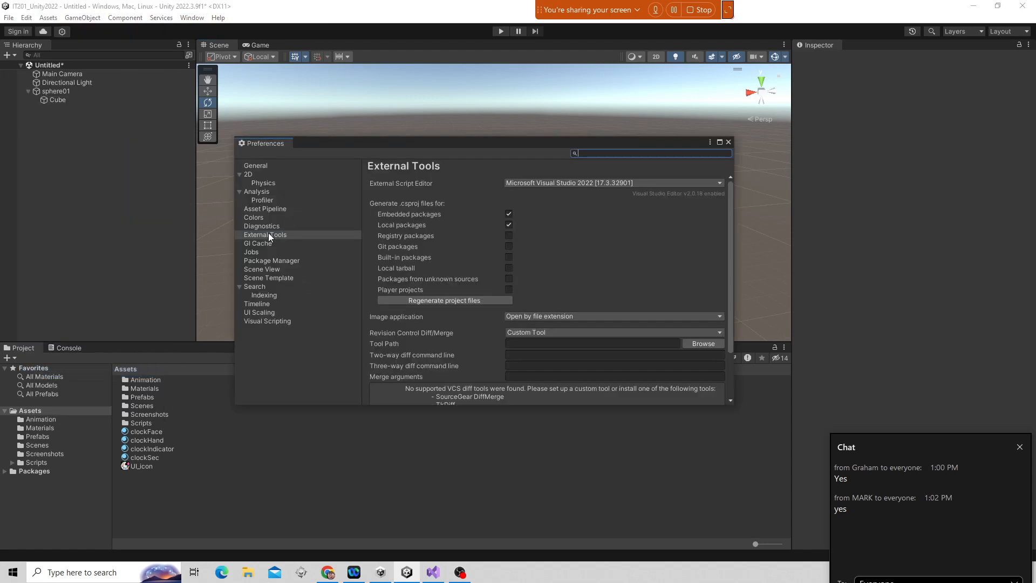
pyautogui.click(262, 313)
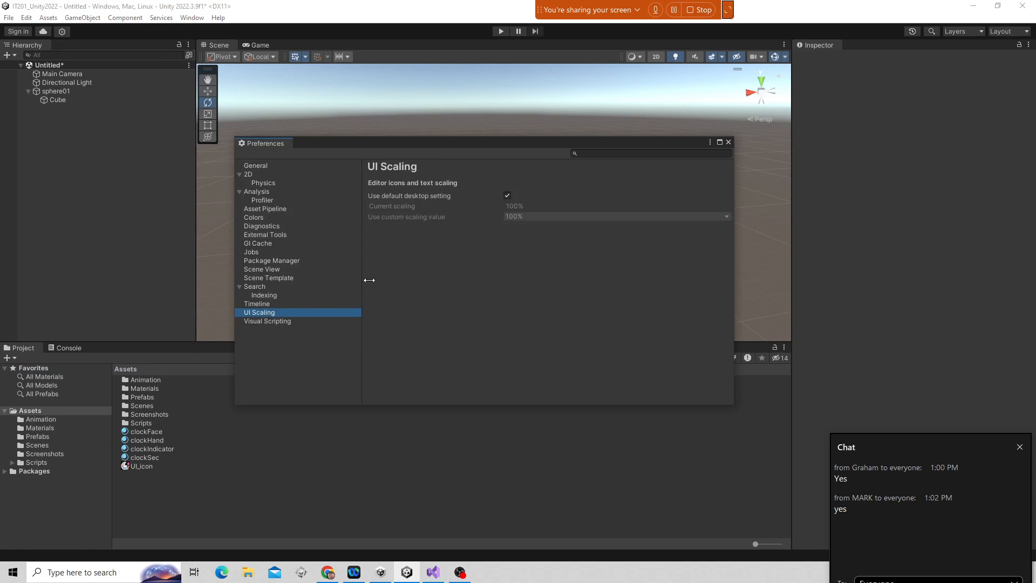
pyautogui.click(507, 195)
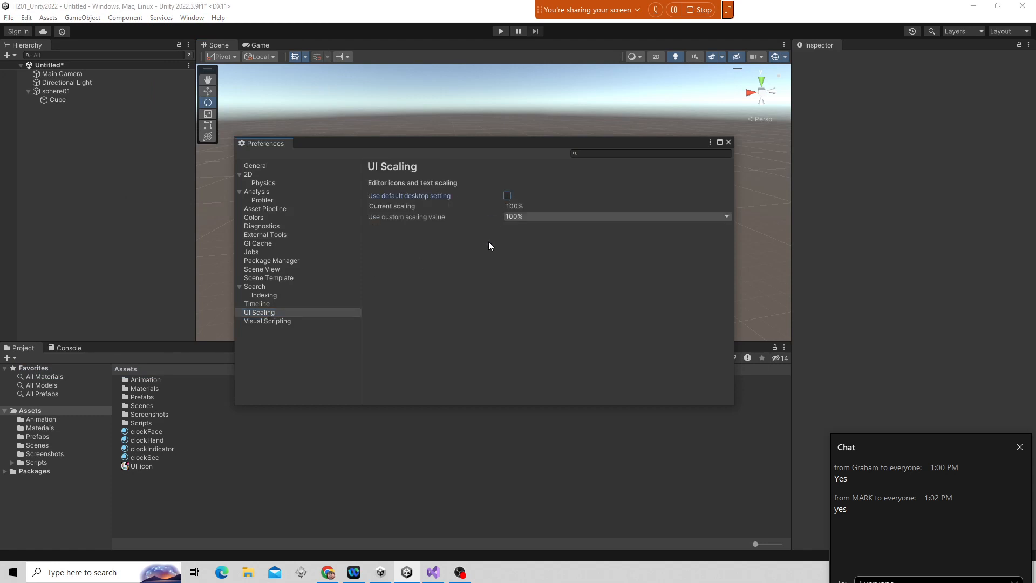
pyautogui.click(543, 218)
pyautogui.click(542, 274)
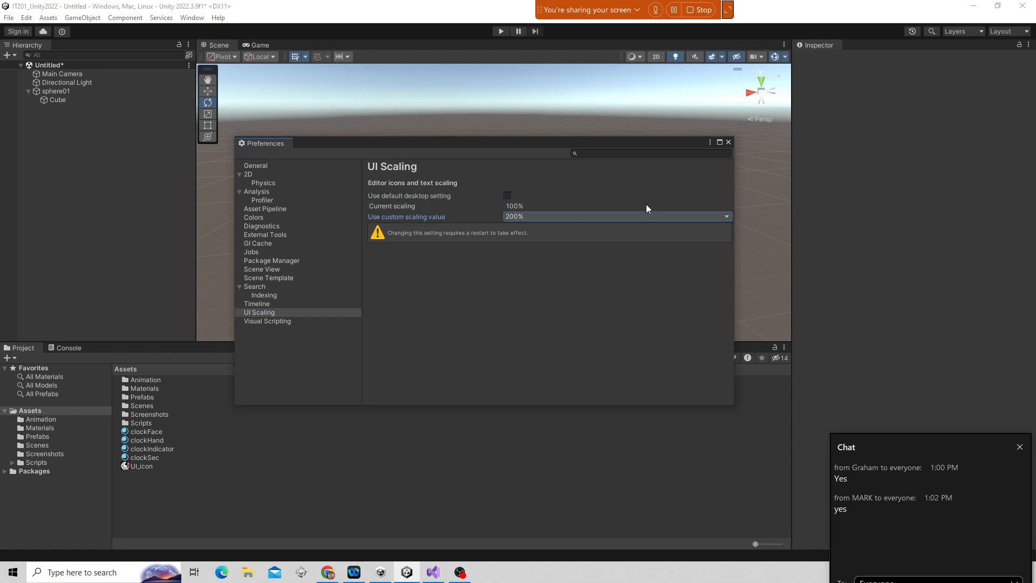
pyautogui.click(729, 143)
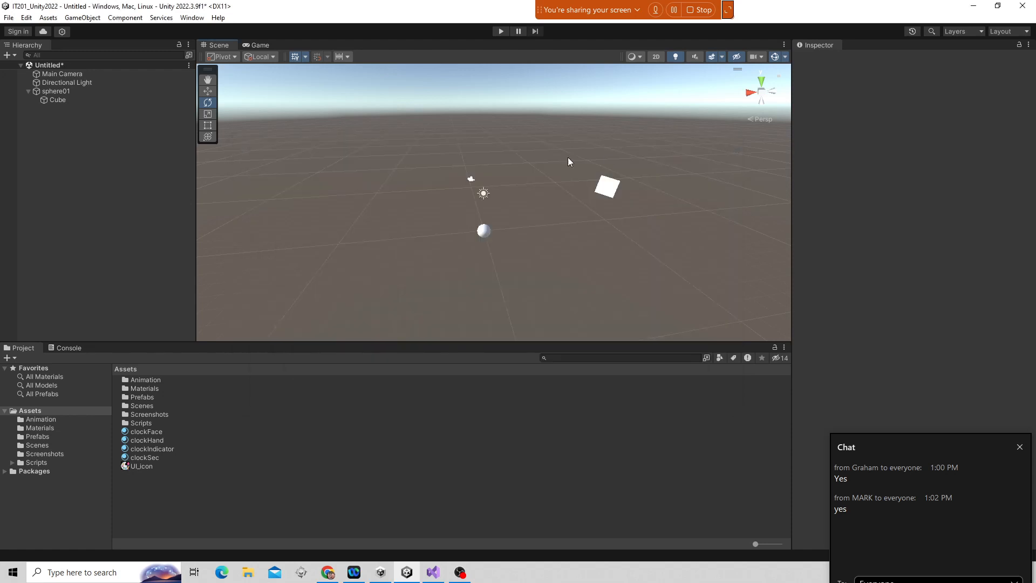
# Quit the editor without saving the scene and reopen the IT201_Unity2022 project from Unity Hub.
pyautogui.click(9, 18)
pyautogui.click(82, 242)
pyautogui.click(10, 18)
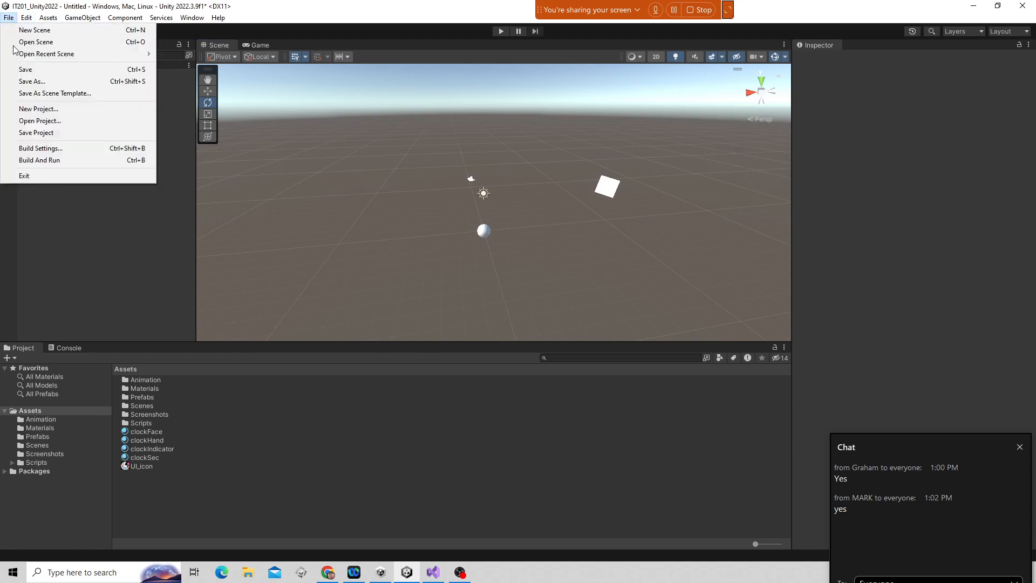
pyautogui.click(44, 176)
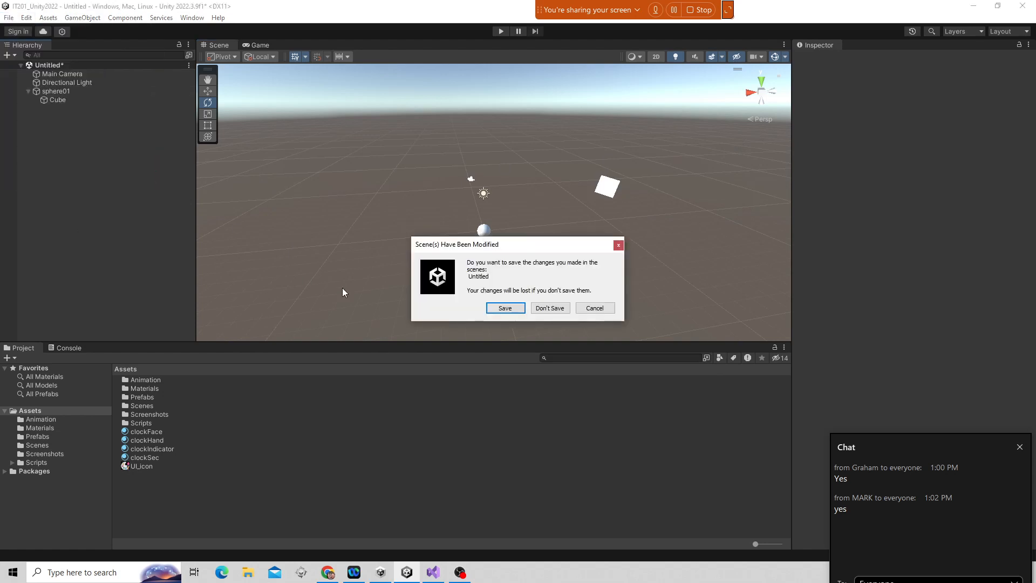
pyautogui.click(558, 310)
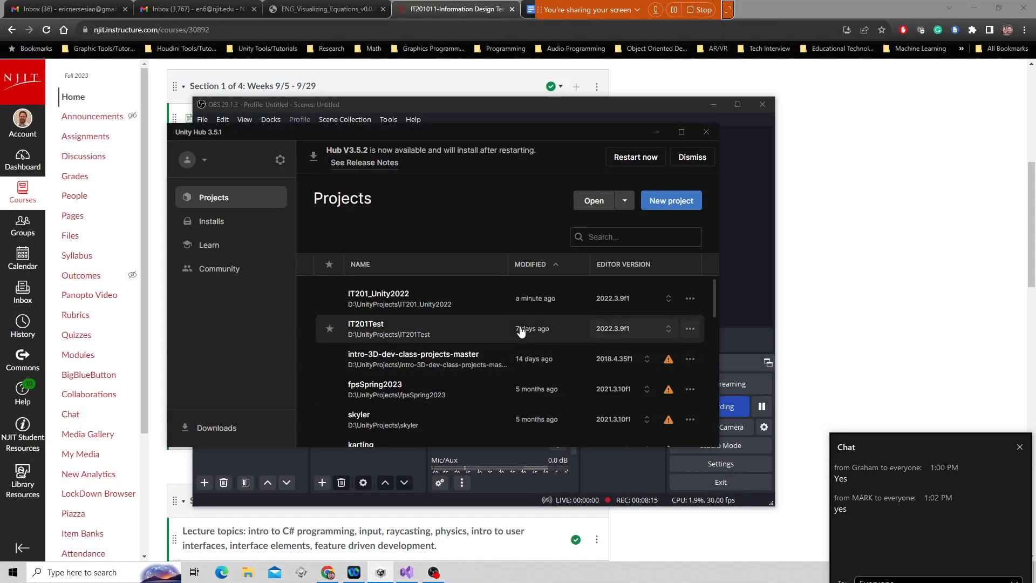
pyautogui.click(459, 307)
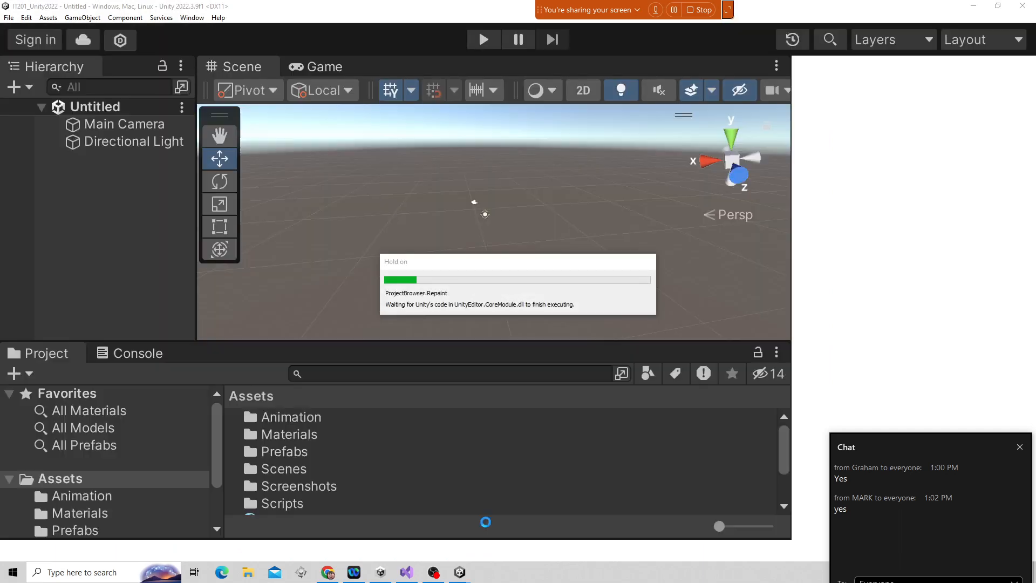
# Switch to the browser to view the Section 1 Study Guide, then return to the editor.
pyautogui.click(328, 572)
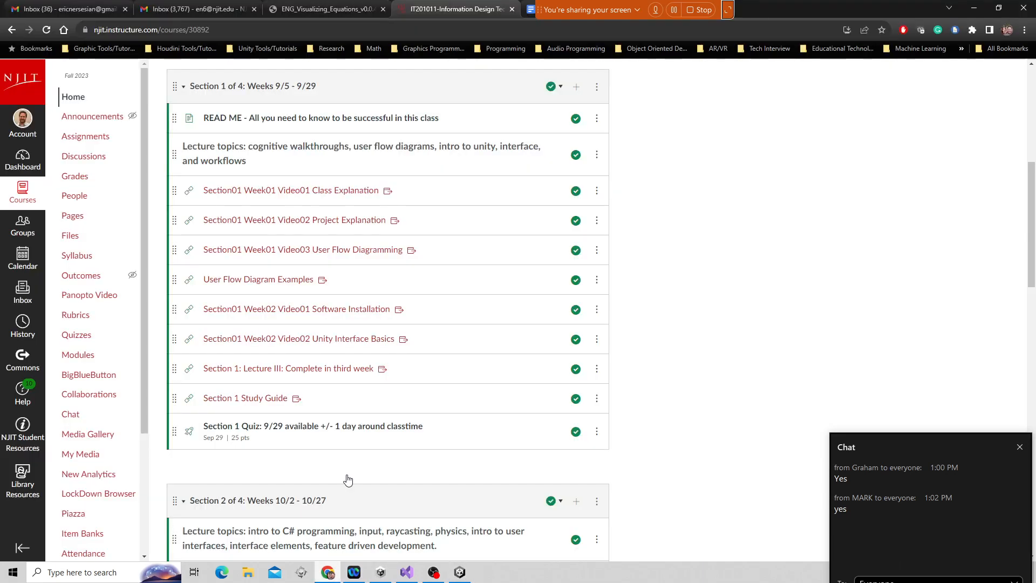
pyautogui.moveTo(576, 9); pyautogui.dragTo(280, 9)
pyautogui.click(583, 9)
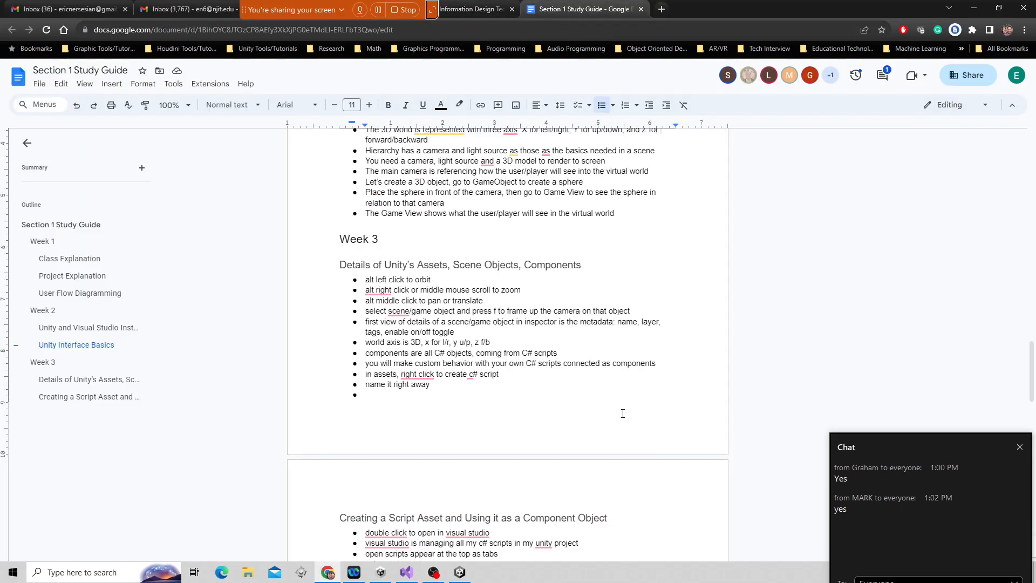
pyautogui.click(460, 573)
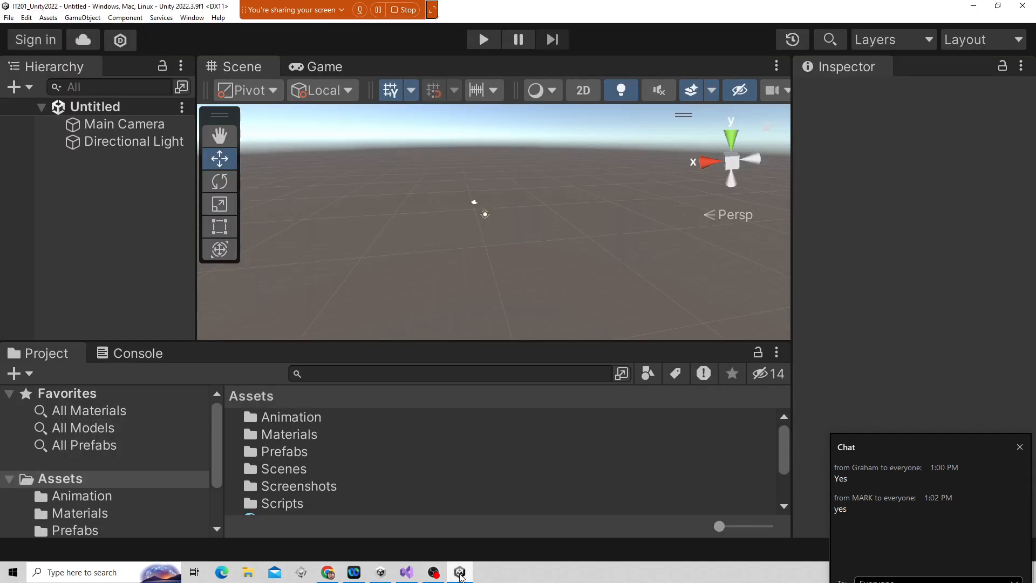
# Create a new 3D sphere and move it along X to about 4.46.
pyautogui.moveTo(511, 338); pyautogui.dragTo(511, 322)
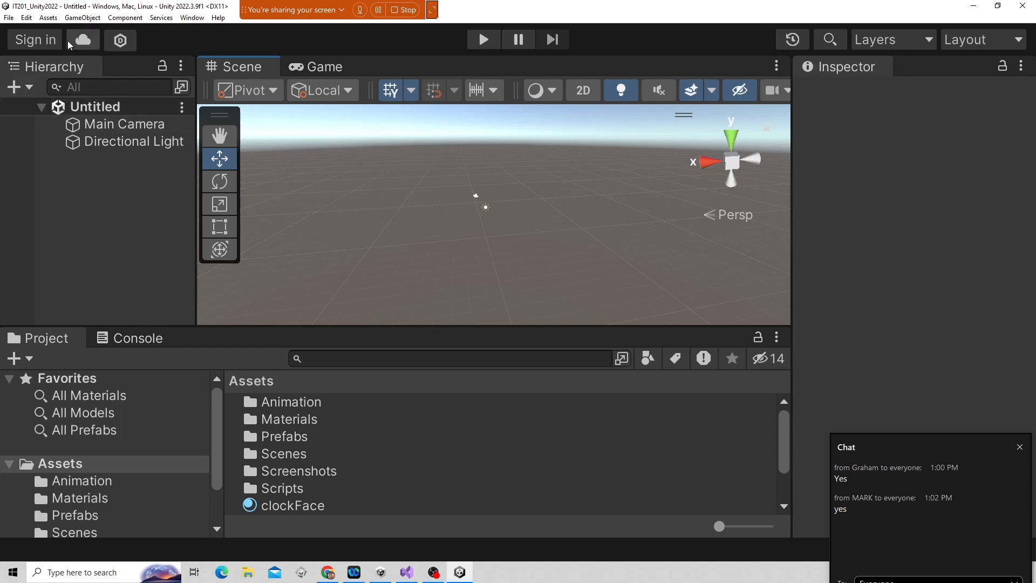
pyautogui.click(82, 17)
pyautogui.moveTo(91, 65)
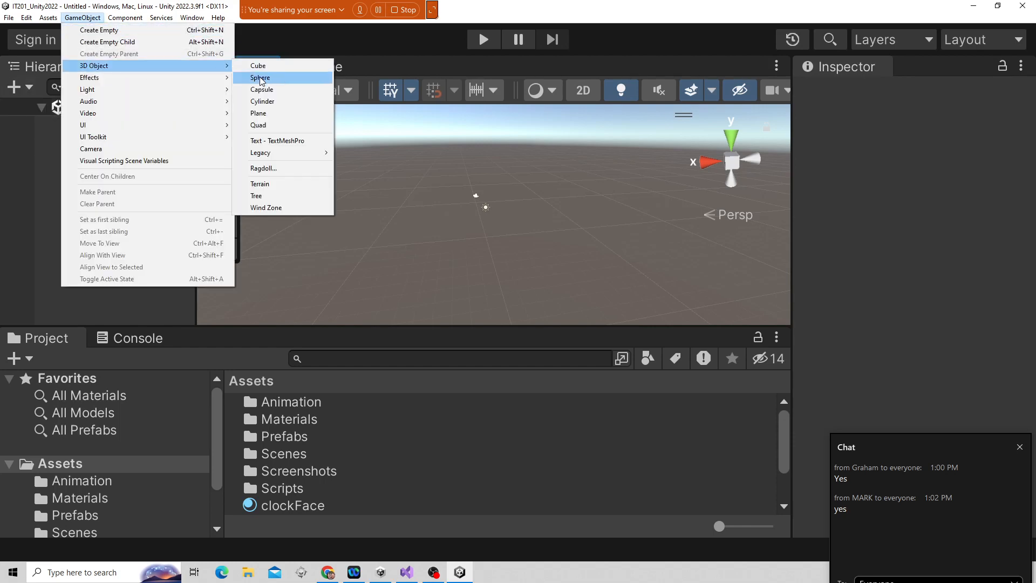
pyautogui.click(260, 77)
pyautogui.click(487, 214)
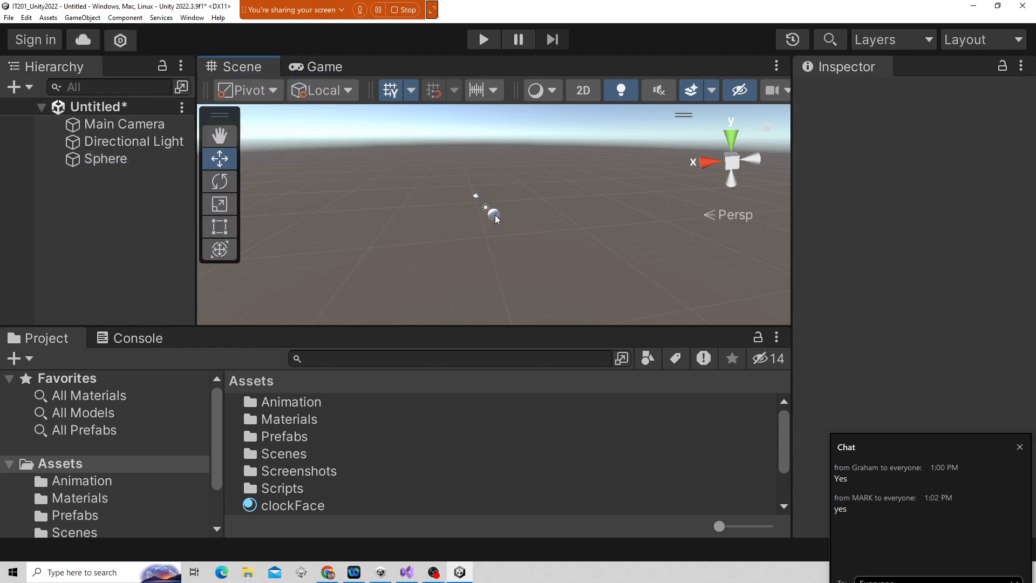
pyautogui.click(487, 218)
pyautogui.moveTo(432, 220); pyautogui.dragTo(365, 233)
# Create a 3D cube and make it a child of the Sphere in the hierarchy.
pyautogui.click(82, 18)
pyautogui.moveTo(103, 66)
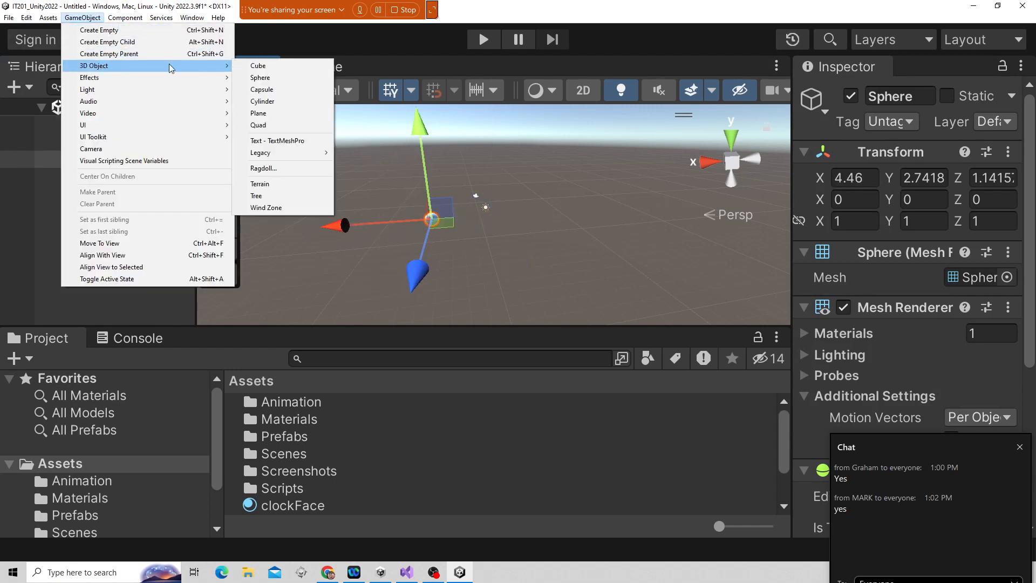
pyautogui.click(258, 66)
pyautogui.moveTo(499, 240); pyautogui.dragTo(513, 270)
pyautogui.moveTo(108, 178); pyautogui.dragTo(106, 160)
pyautogui.click(105, 159)
# Rotate the Sphere with the Rotate tool to about 10, -64, -106 degrees so its child cube orbits with it.
pyautogui.press('e')
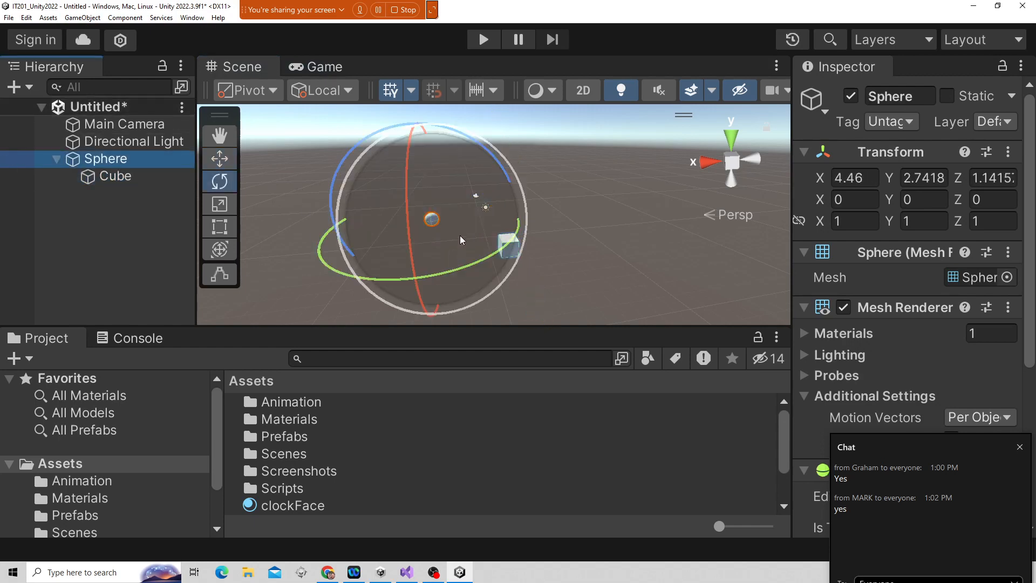
pyautogui.moveTo(454, 254); pyautogui.dragTo(512, 160)
pyautogui.moveTo(509, 209); pyautogui.dragTo(514, 157)
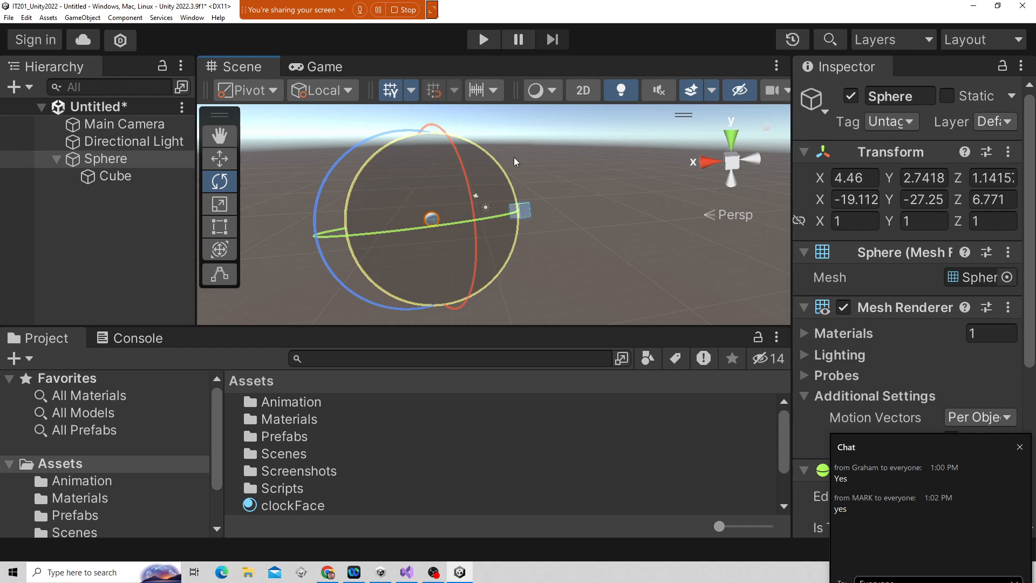
pyautogui.moveTo(514, 157); pyautogui.dragTo(512, 246)
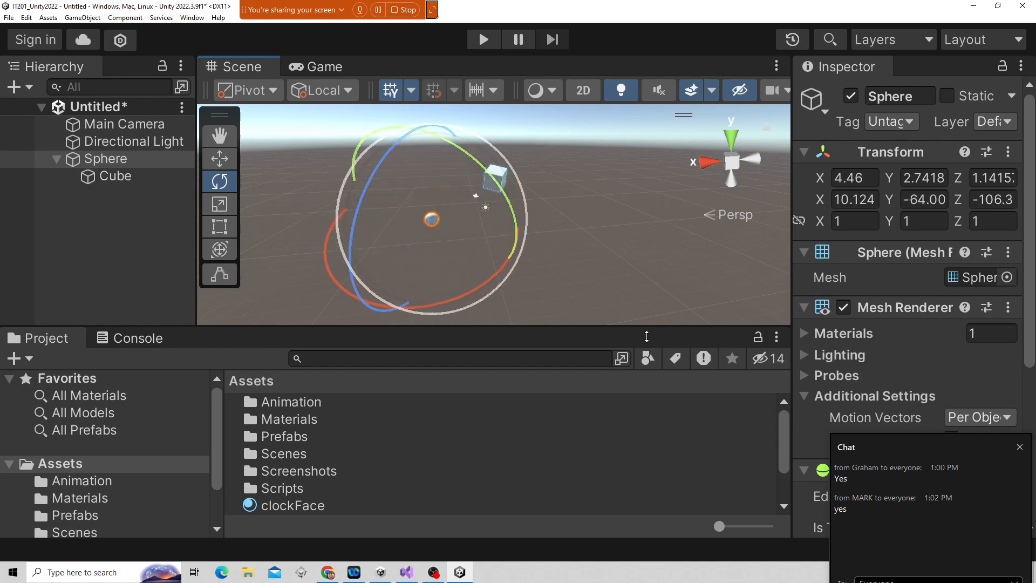
# Unparent the Cube from the Sphere so both sit at the top level of the hierarchy.
pyautogui.moveTo(909, 456); pyautogui.dragTo(923, 568)
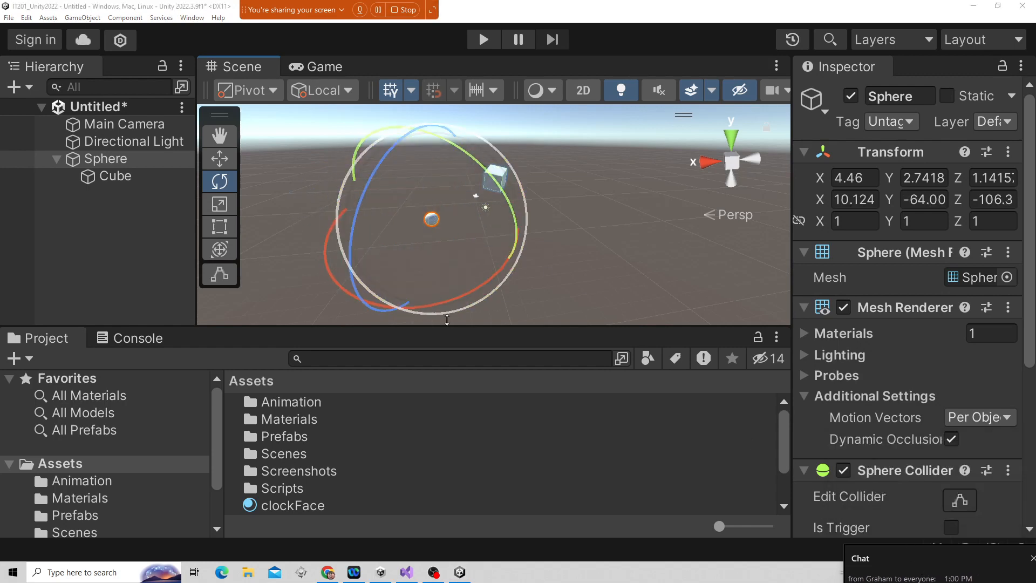
pyautogui.click(115, 142)
pyautogui.click(112, 159)
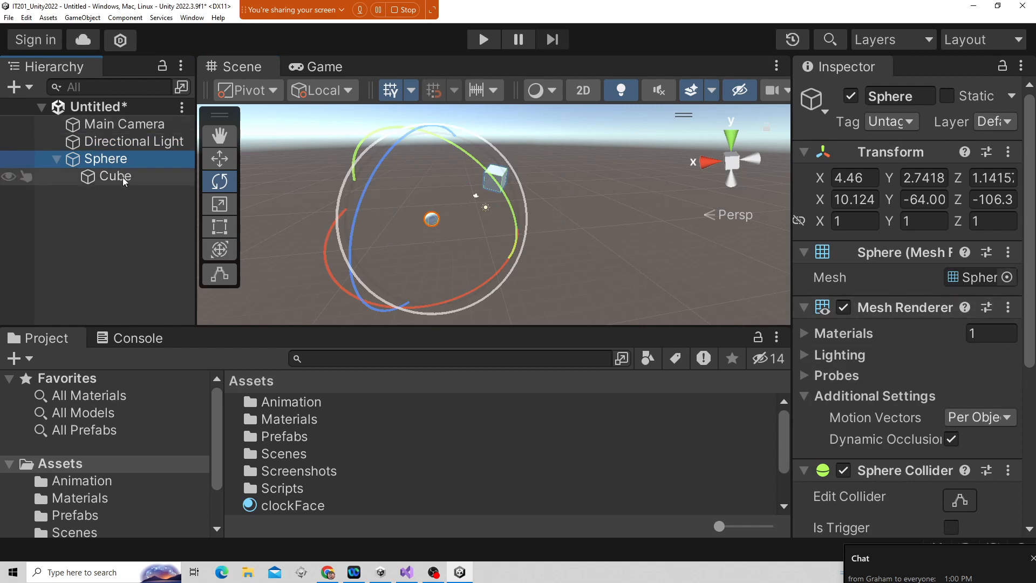
pyautogui.click(105, 177)
pyautogui.moveTo(105, 177); pyautogui.dragTo(108, 151)
pyautogui.click(87, 177)
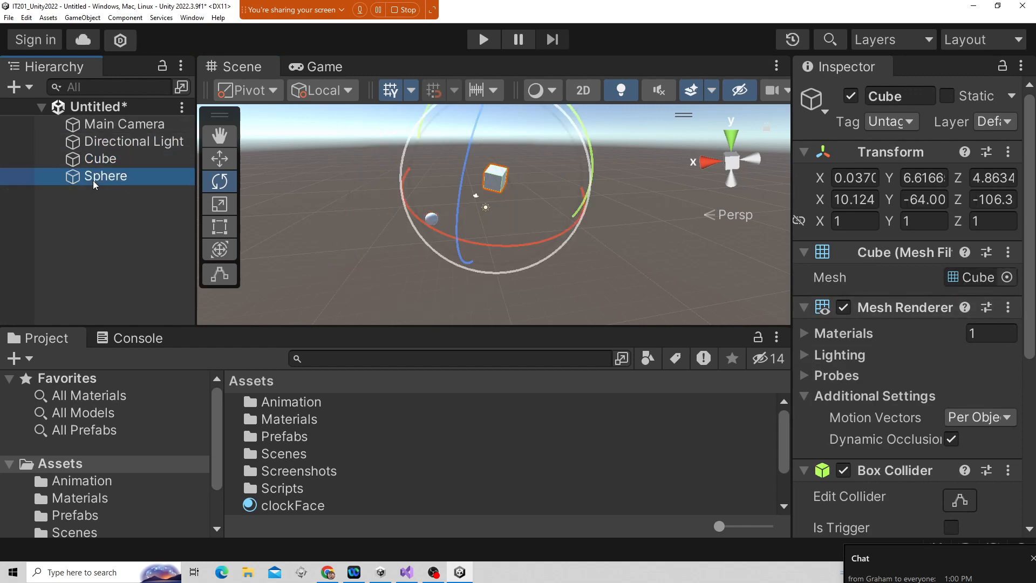
# Compare the Game view with the Scene view and inspect the Main Camera's position and preview.
pyautogui.click(310, 68)
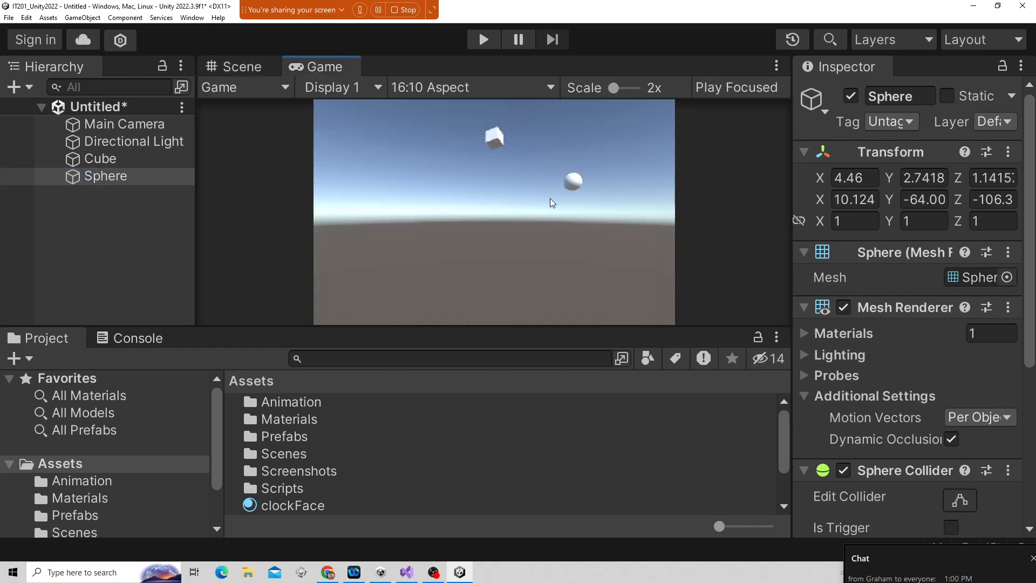
pyautogui.click(237, 67)
pyautogui.click(124, 124)
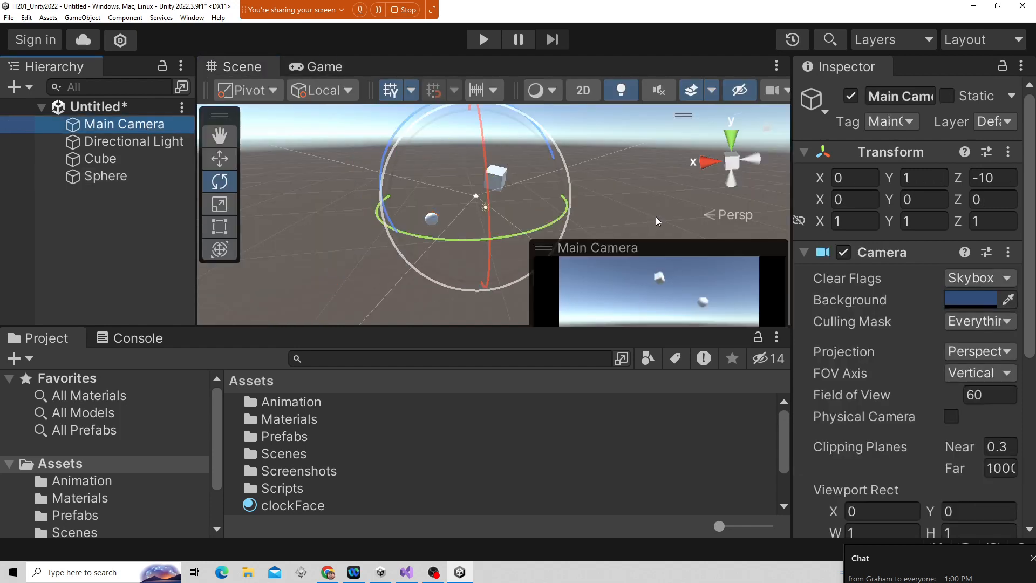
pyautogui.keyDown('alt'); pyautogui.moveTo(657, 221); pyautogui.dragTo(556, 252); pyautogui.keyUp('alt')
pyautogui.scroll(-4, 487, 248)
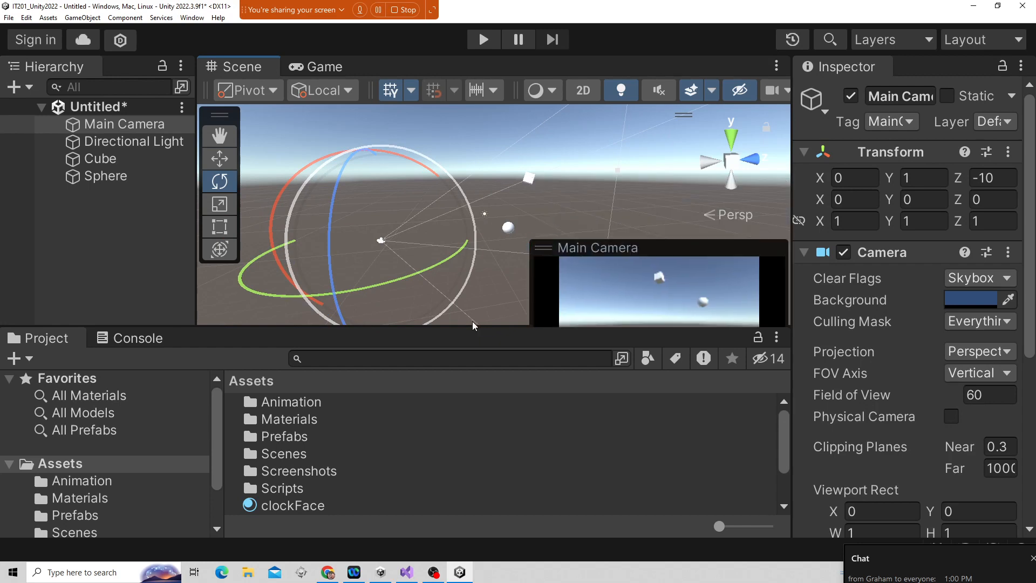
pyautogui.moveTo(448, 327); pyautogui.dragTo(447, 417)
pyautogui.keyDown('alt'); pyautogui.moveTo(399, 347); pyautogui.dragTo(872, 371); pyautogui.keyUp('alt')
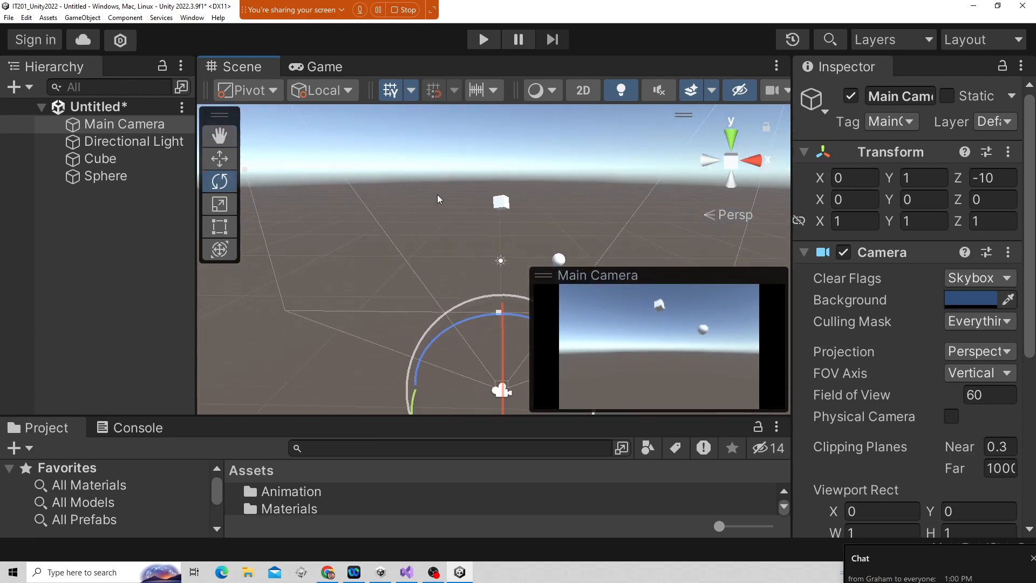
# Switch the handle orientation from Local to Global and move the Cube along X to about -14.1.
pyautogui.click(144, 159)
pyautogui.press('w')
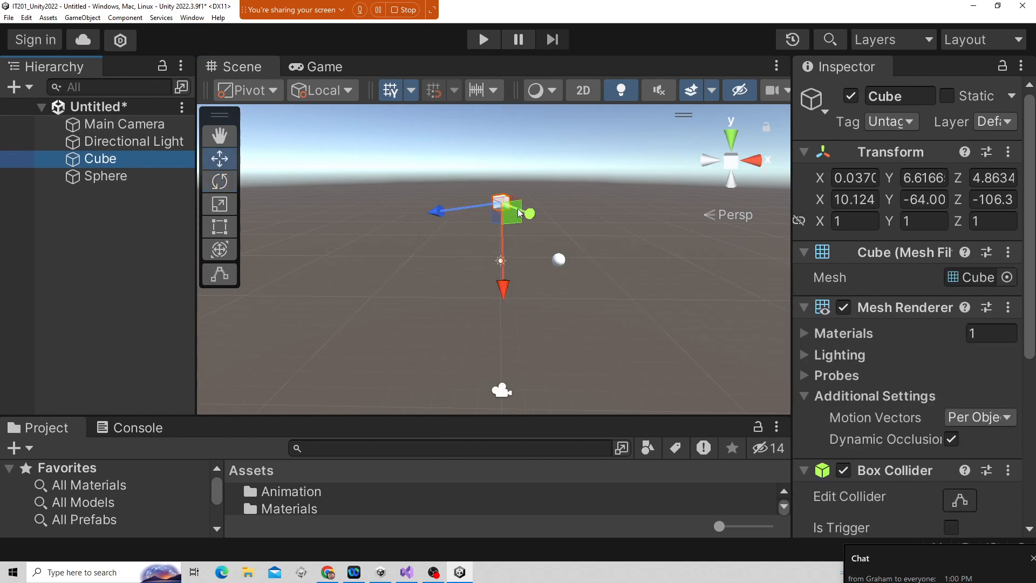
pyautogui.click(327, 92)
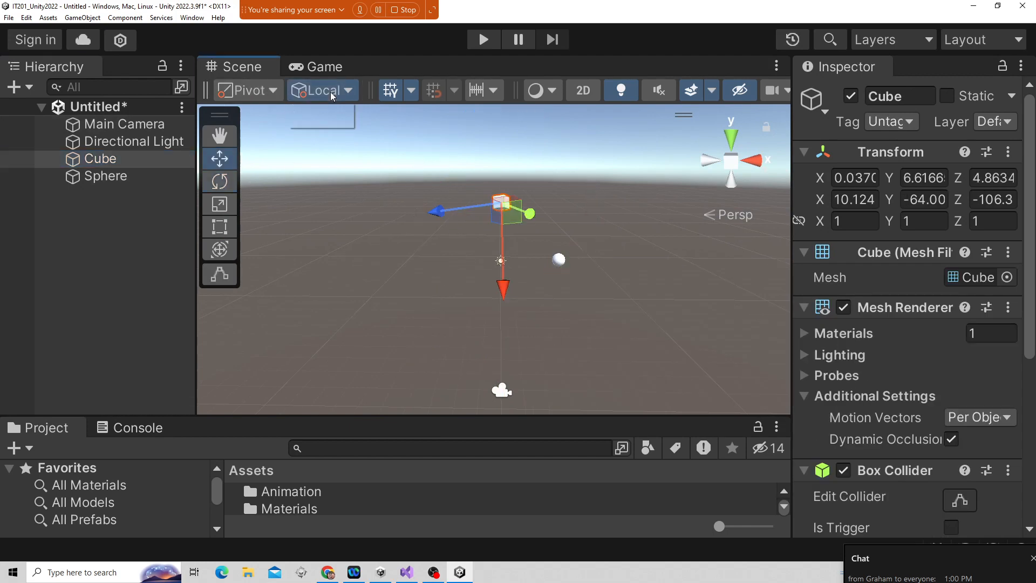
pyautogui.click(326, 111)
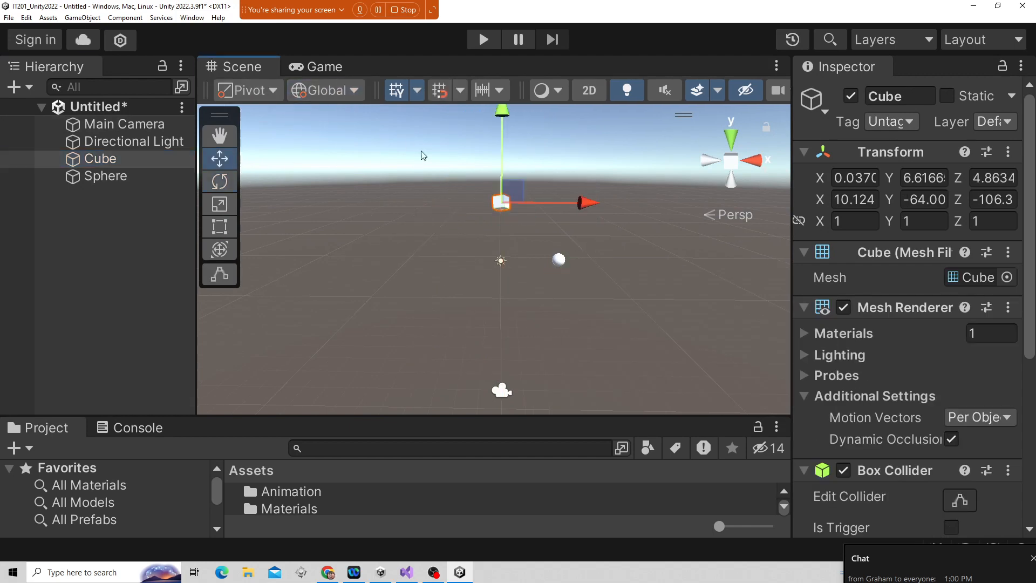
pyautogui.moveTo(583, 204); pyautogui.dragTo(420, 217)
# Scrub the Cube's X position in the Inspector to about -15.52 while watching the Game view.
pyautogui.click(305, 67)
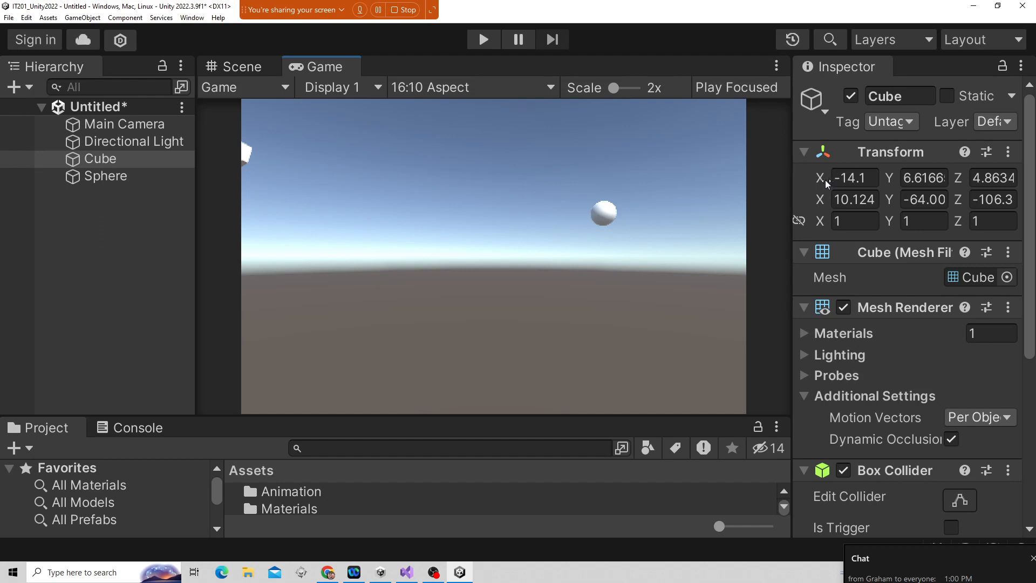
pyautogui.moveTo(822, 179); pyautogui.dragTo(614, 178)
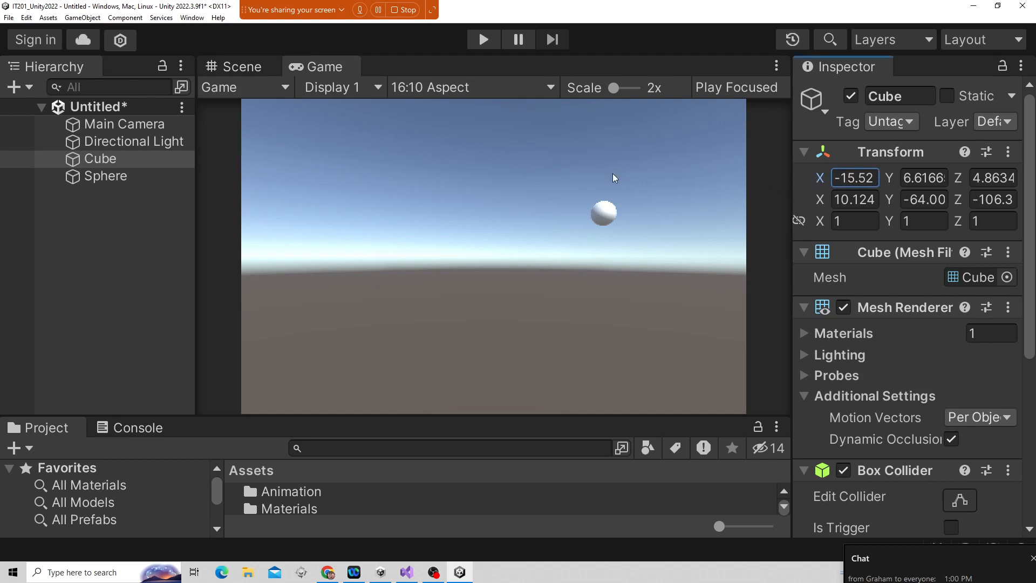
# Move the Cube along X in the Scene view to about -2.85.
pyautogui.click(235, 66)
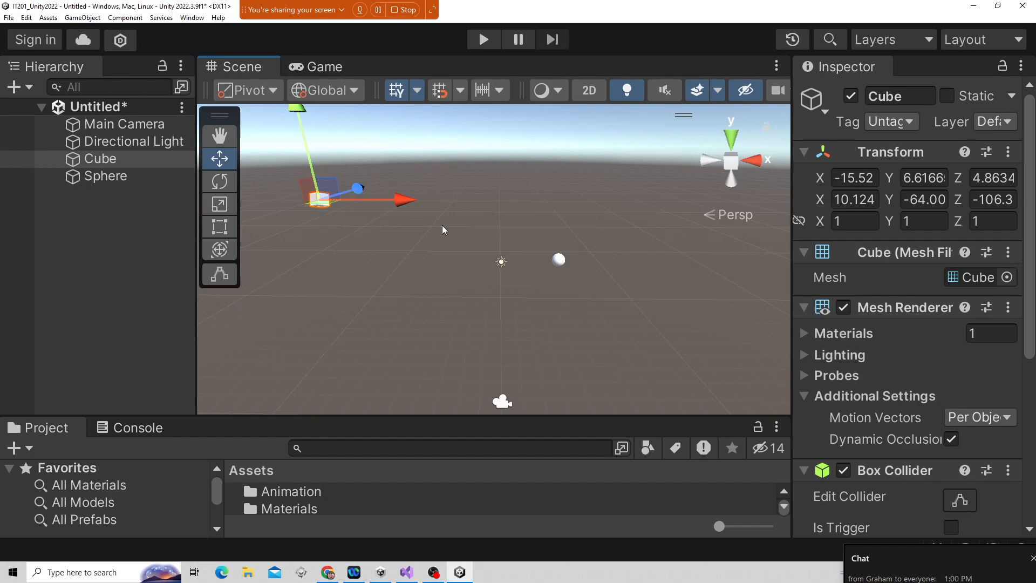
pyautogui.click(119, 124)
pyautogui.click(321, 202)
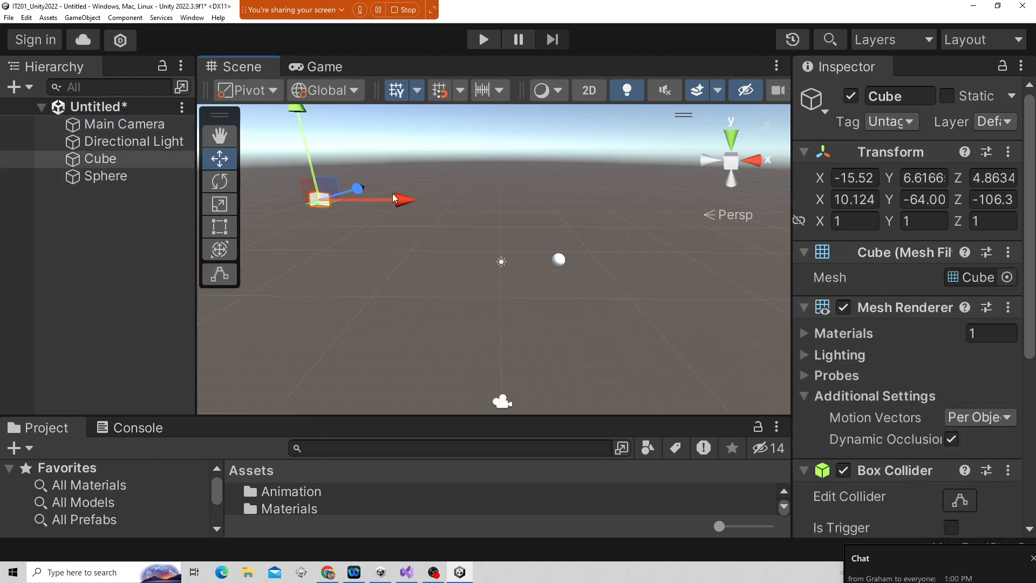
pyautogui.moveTo(395, 199); pyautogui.dragTo(561, 201)
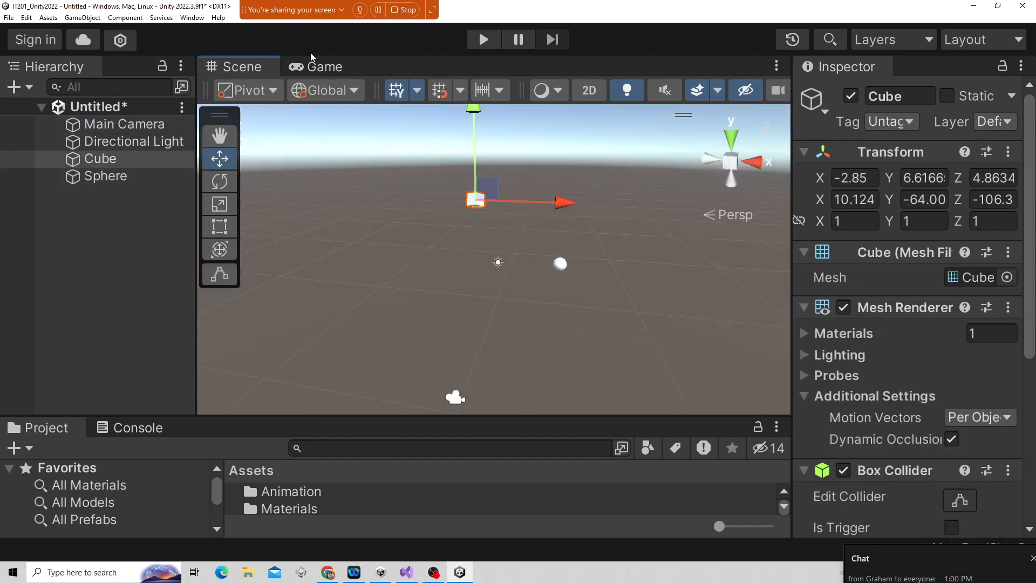
# Show the Game view and resize the editor panels, enlarging the Project panel and widening the Inspector.
pyautogui.click(322, 66)
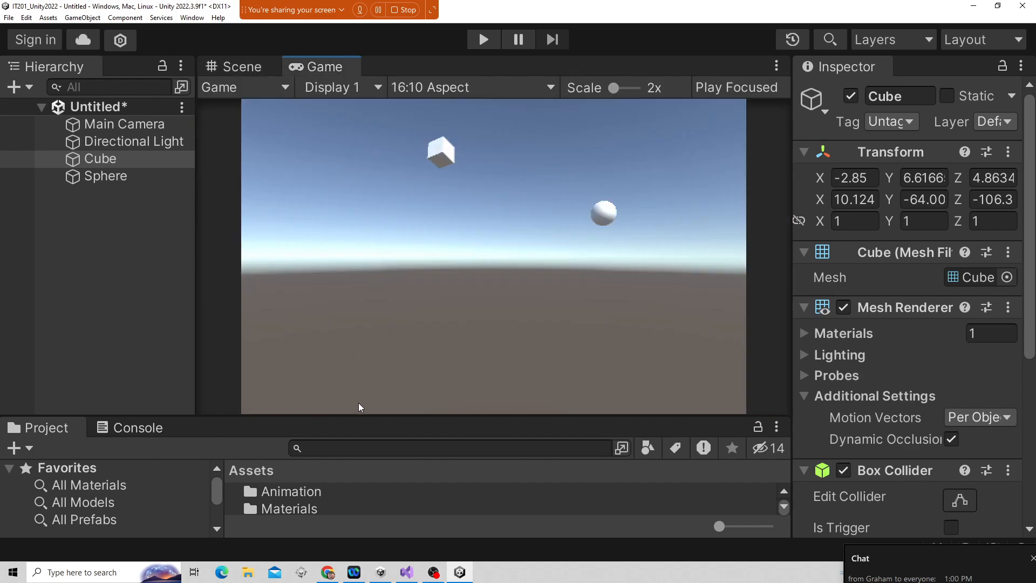
pyautogui.moveTo(361, 413); pyautogui.dragTo(371, 335)
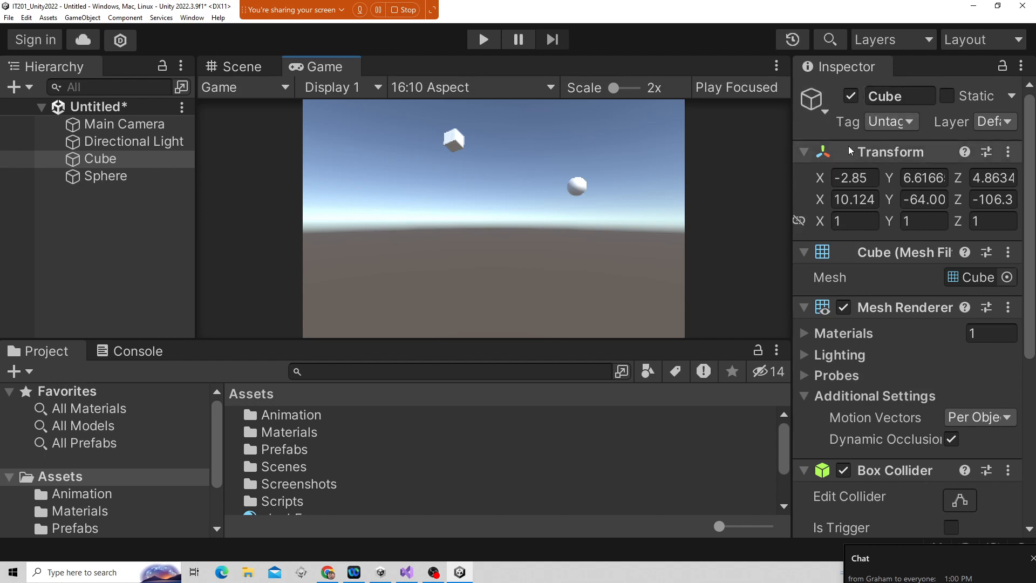
pyautogui.click(898, 97)
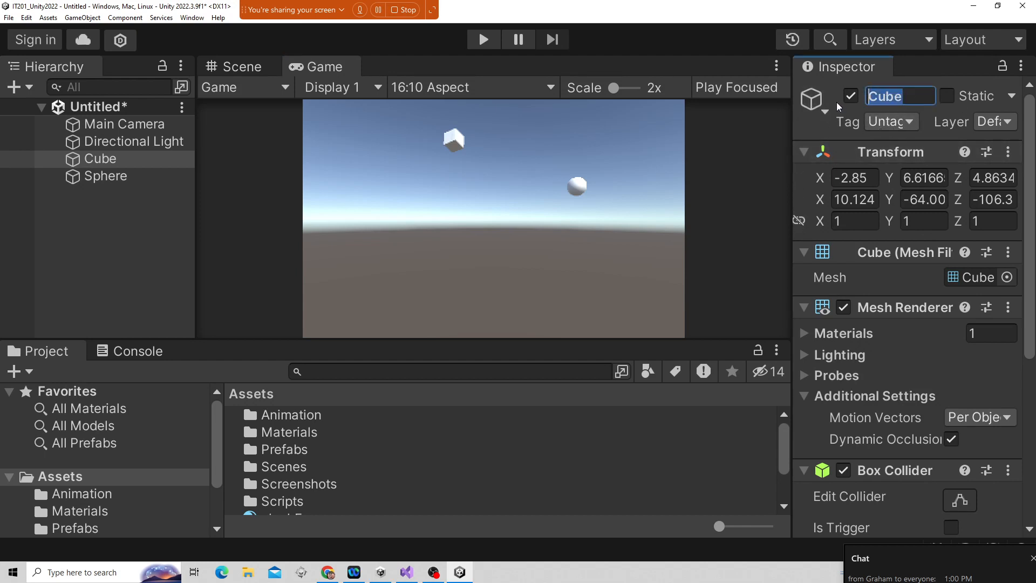
pyautogui.click(897, 98)
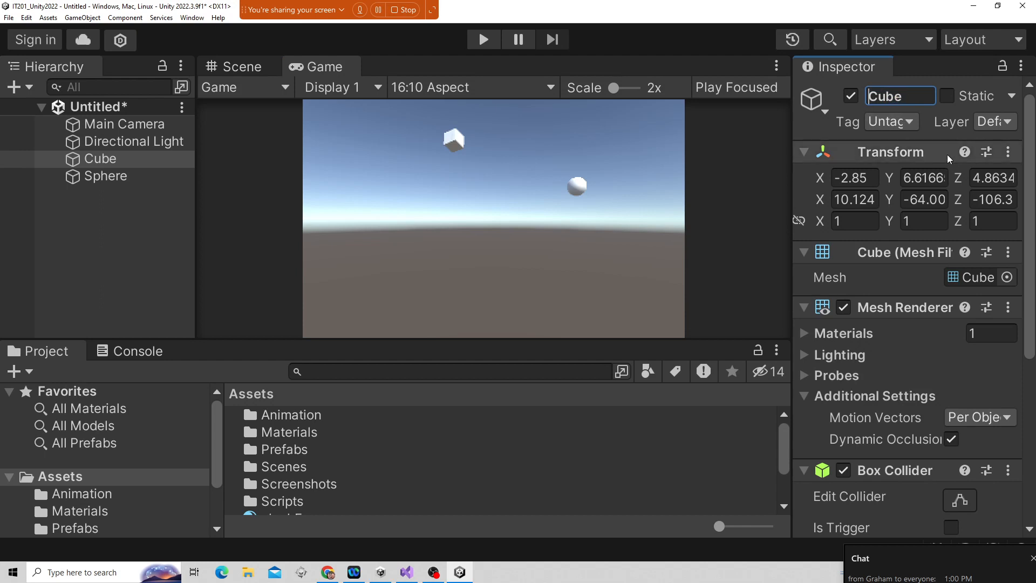
pyautogui.moveTo(791, 197); pyautogui.dragTo(707, 205)
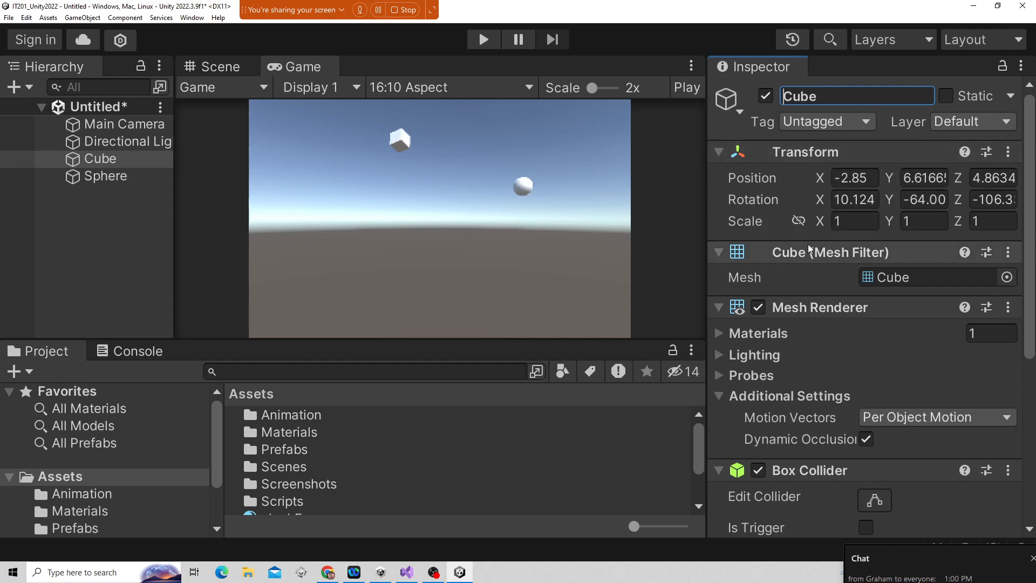
# Scroll through the Cube's components in the Inspector.
pyautogui.scroll(-3, 837, 288)
pyautogui.scroll(2, 837, 186)
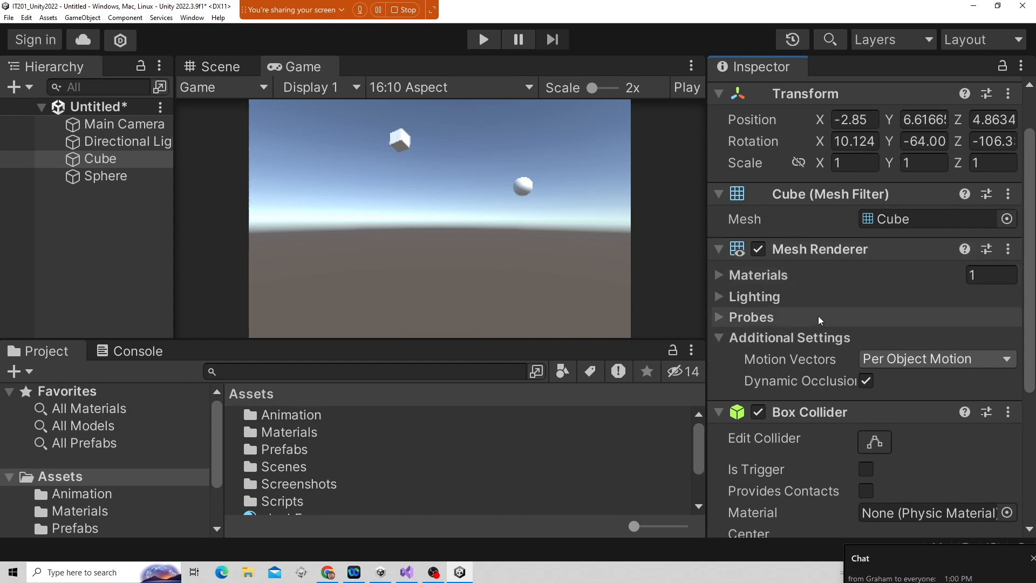
pyautogui.scroll(-5, 824, 322)
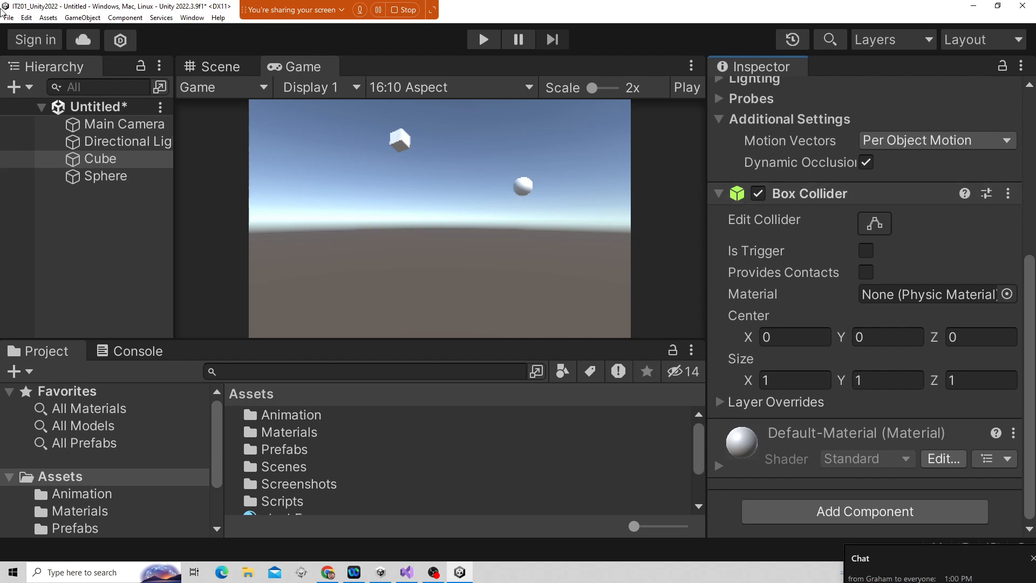
pyautogui.click(82, 17)
pyautogui.moveTo(97, 66)
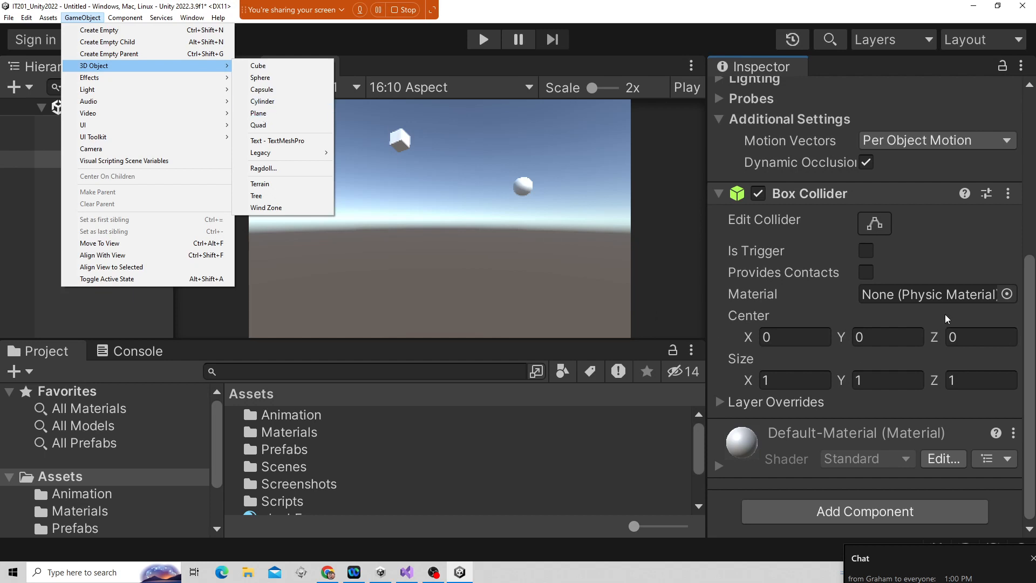
pyautogui.click(797, 231)
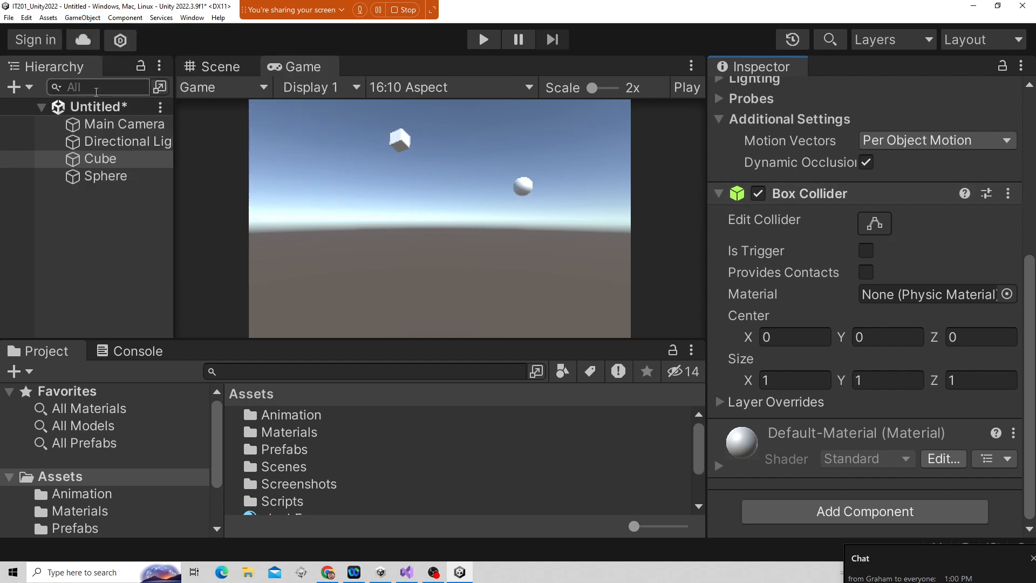
# Select the Sphere, enlarge the Project panel and browse the Assets and Scripts folders.
pyautogui.click(131, 178)
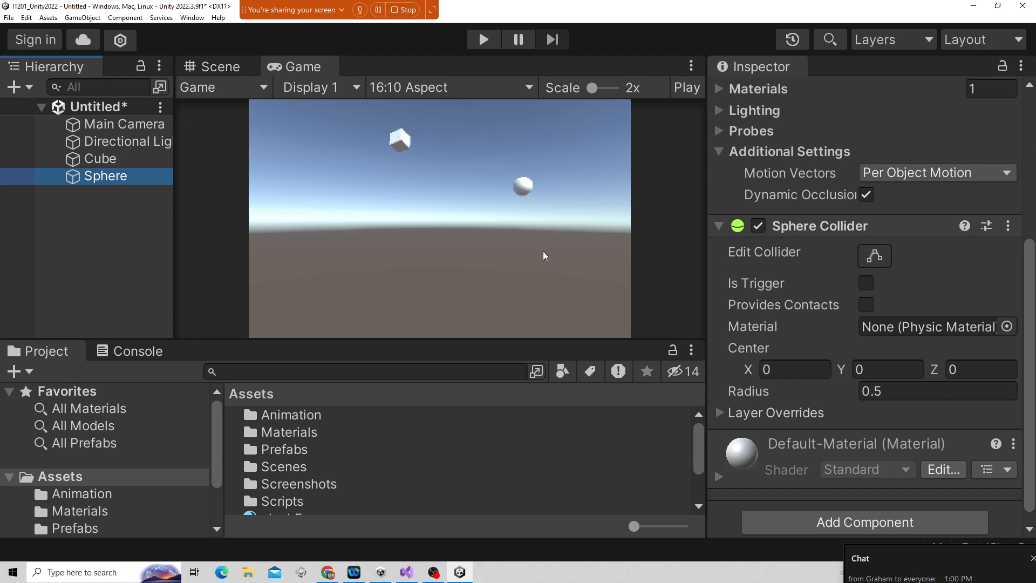
pyautogui.moveTo(366, 342); pyautogui.dragTo(373, 286)
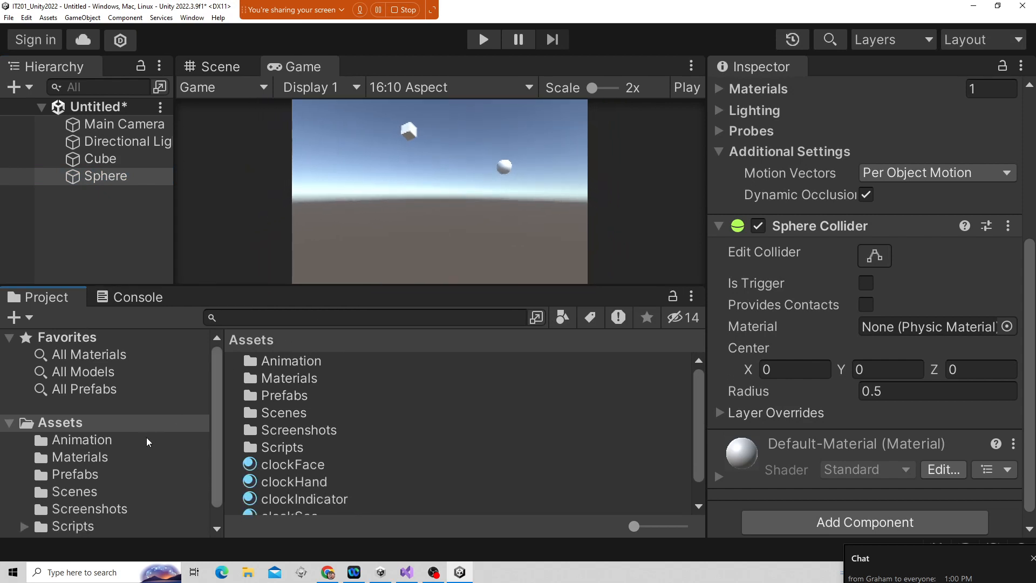
pyautogui.click(63, 430)
pyautogui.scroll(-2, 380, 423)
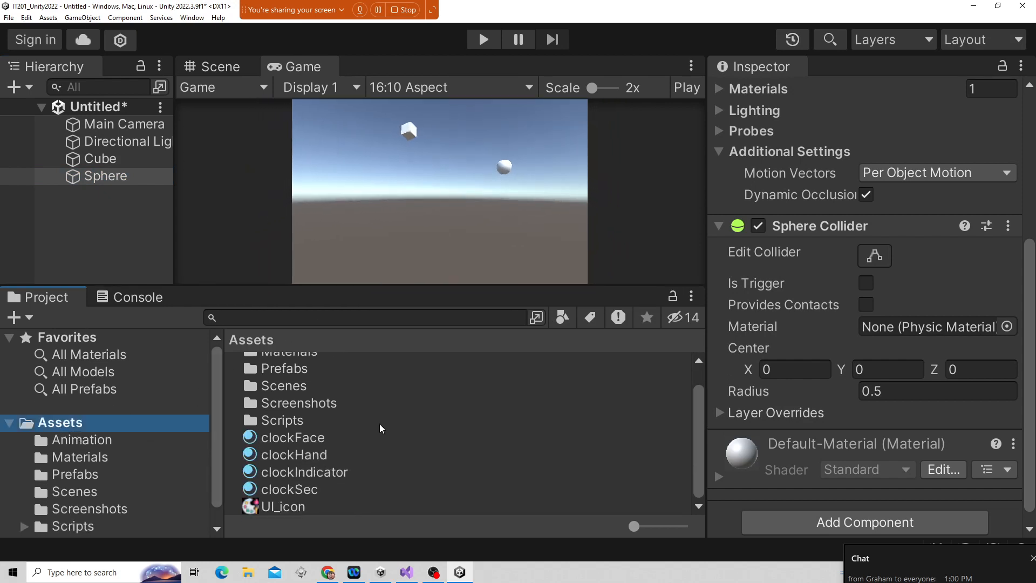
pyautogui.scroll(2, 379, 423)
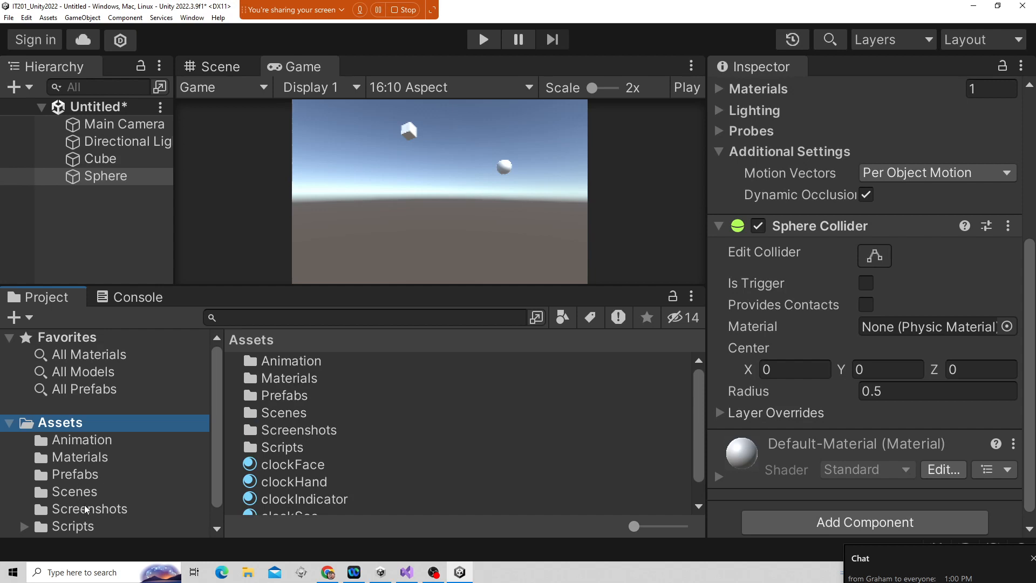
pyautogui.click(73, 527)
pyautogui.scroll(-1, 347, 462)
pyautogui.scroll(1, 347, 462)
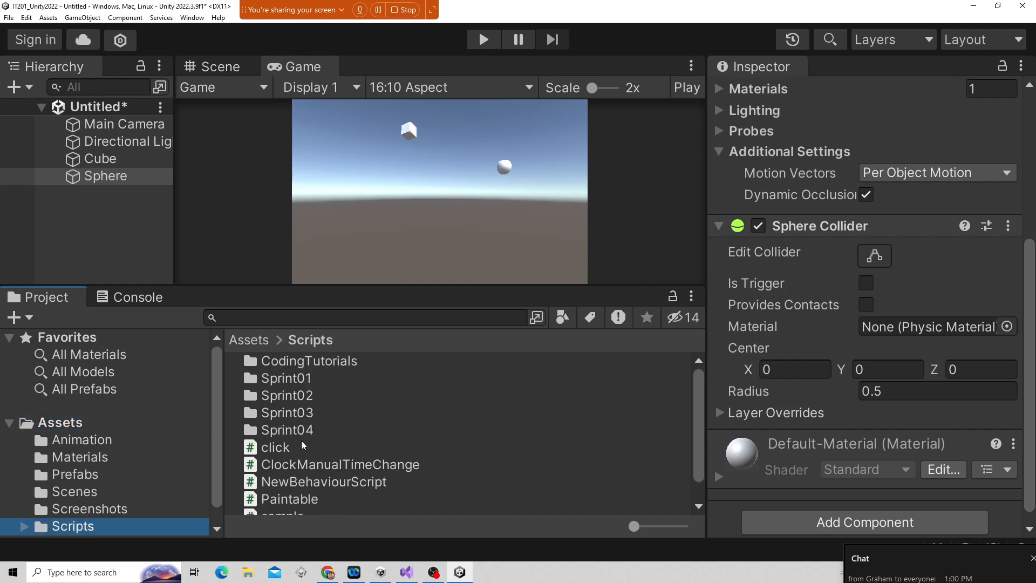
# Create a new C# script named sample02 in the Scripts folder and scroll through its code in the Inspector.
pyautogui.rightClick(507, 488)
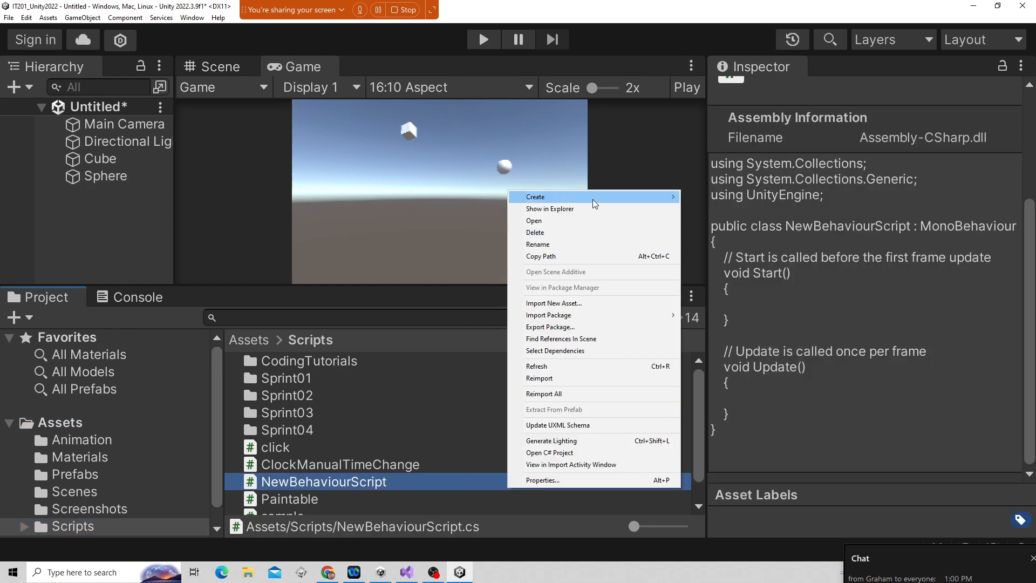
pyautogui.moveTo(593, 199)
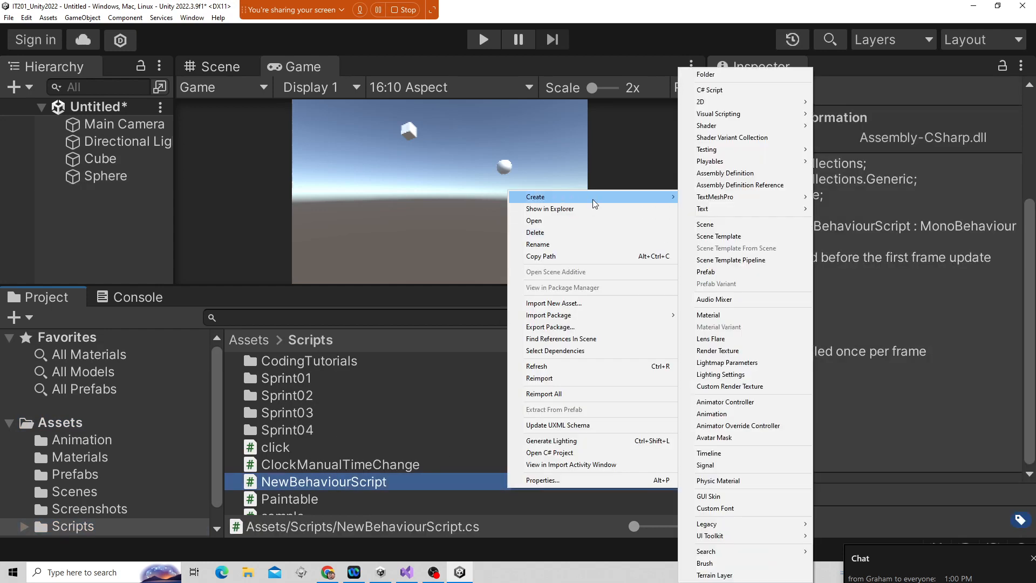
pyautogui.click(745, 89)
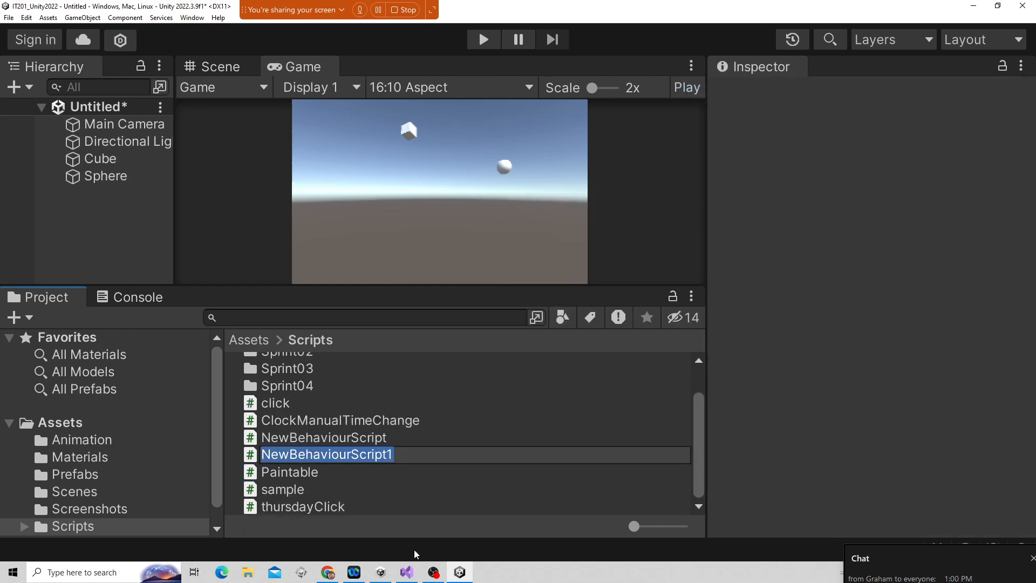
pyautogui.moveTo(381, 572)
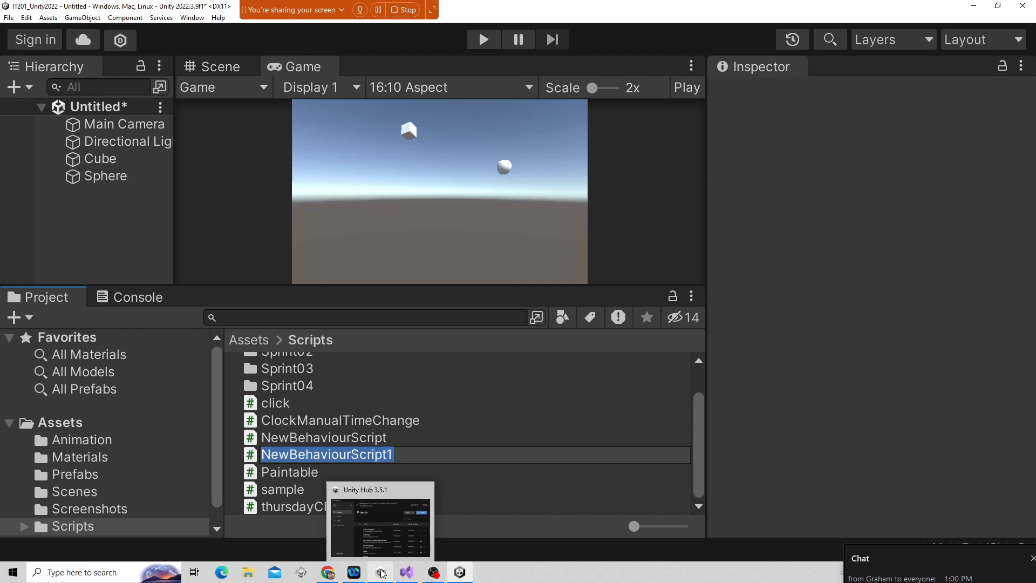
pyautogui.write('sample02')
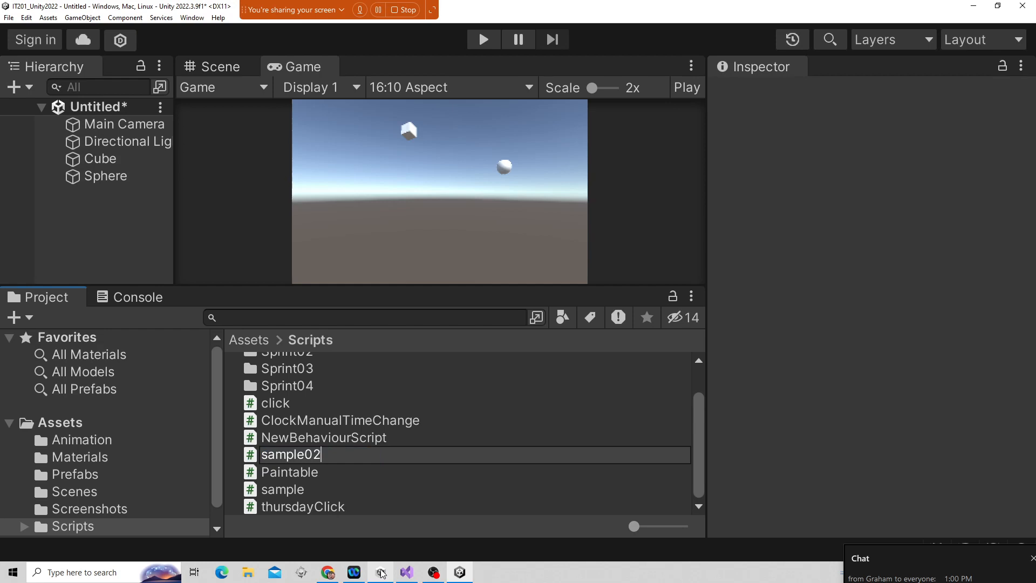
pyautogui.press('Return')
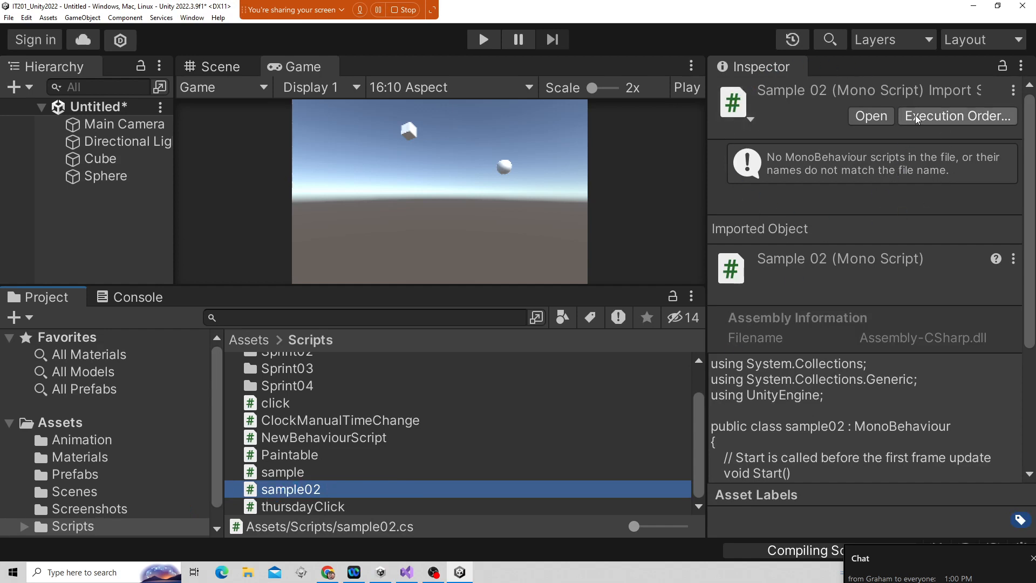
pyautogui.scroll(-5, 834, 248)
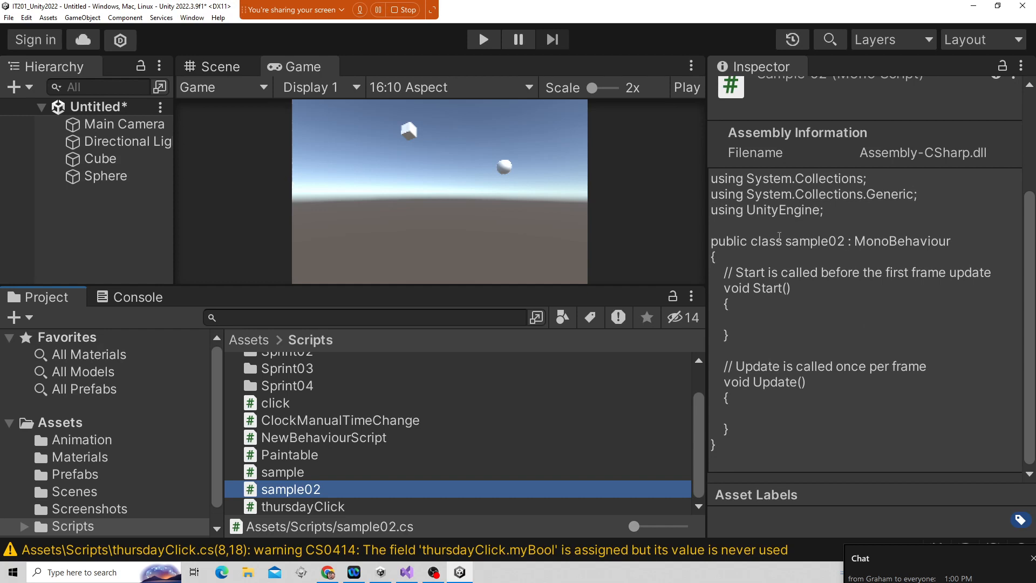
# Select the Directional Light, scroll through its Light settings, and collapse its Light and Transform components.
pyautogui.click(121, 143)
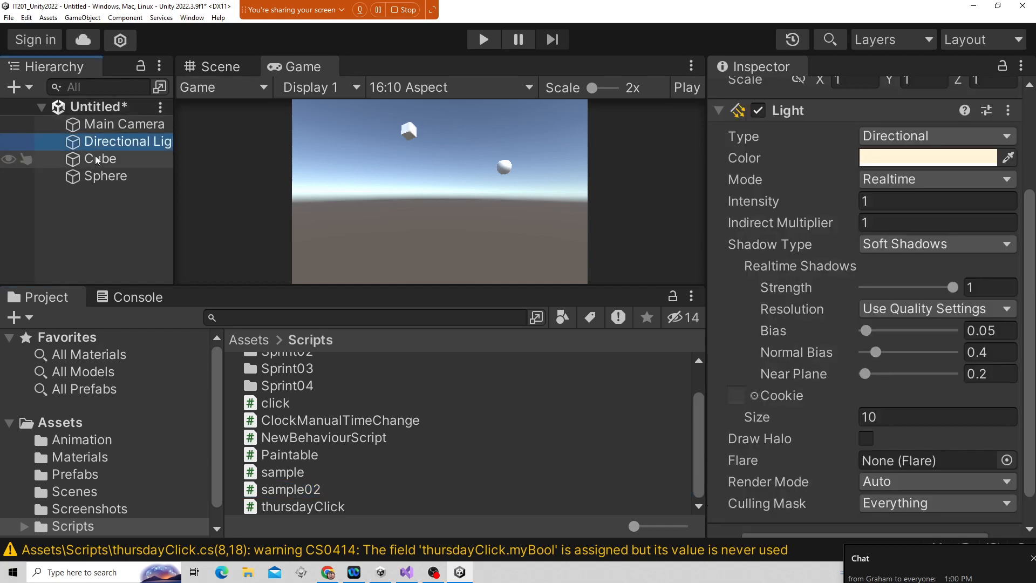
pyautogui.scroll(-2, 846, 244)
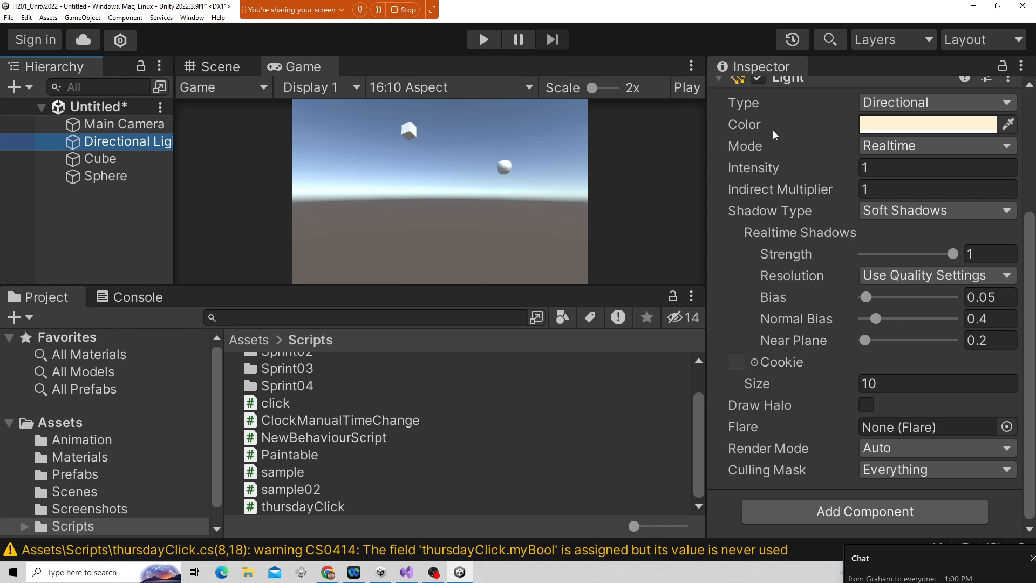
pyautogui.scroll(5, 773, 130)
pyautogui.click(718, 251)
pyautogui.click(718, 151)
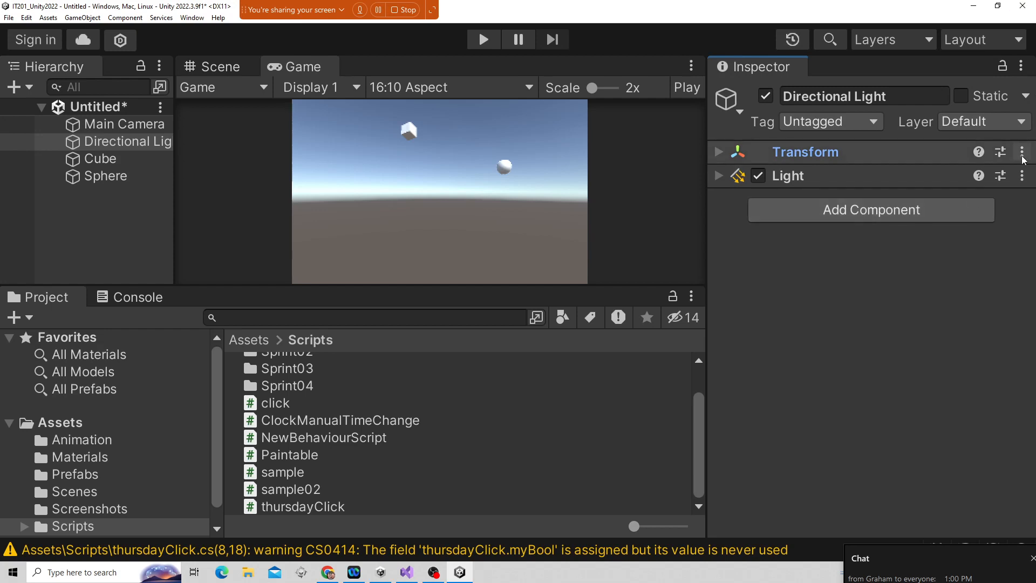
pyautogui.click(442, 575)
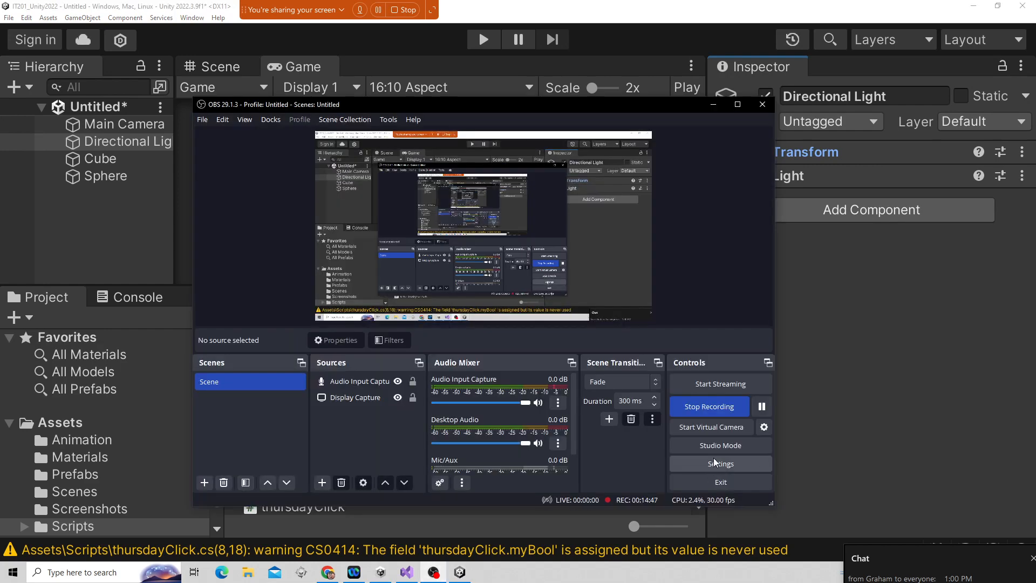